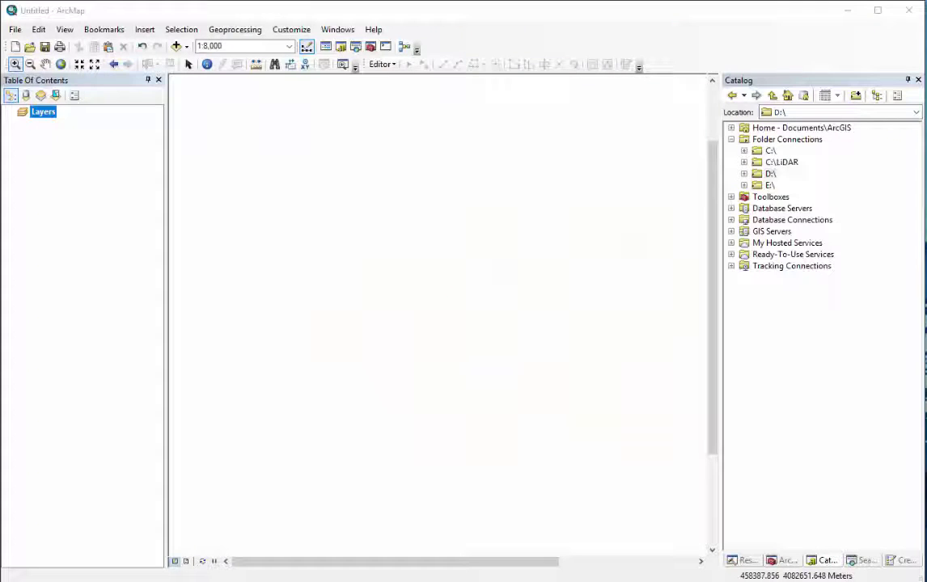
- Add Hopkinsville.lasd from C:\LiDAR\Chp15 to the map and view its full extent
click(744, 162)
click(757, 174)
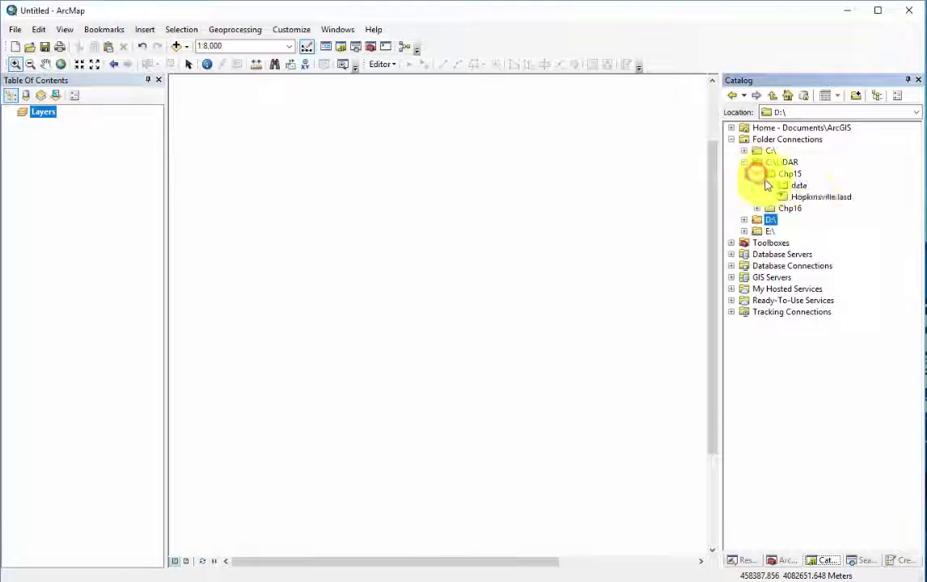
drag(813, 197, 517, 218)
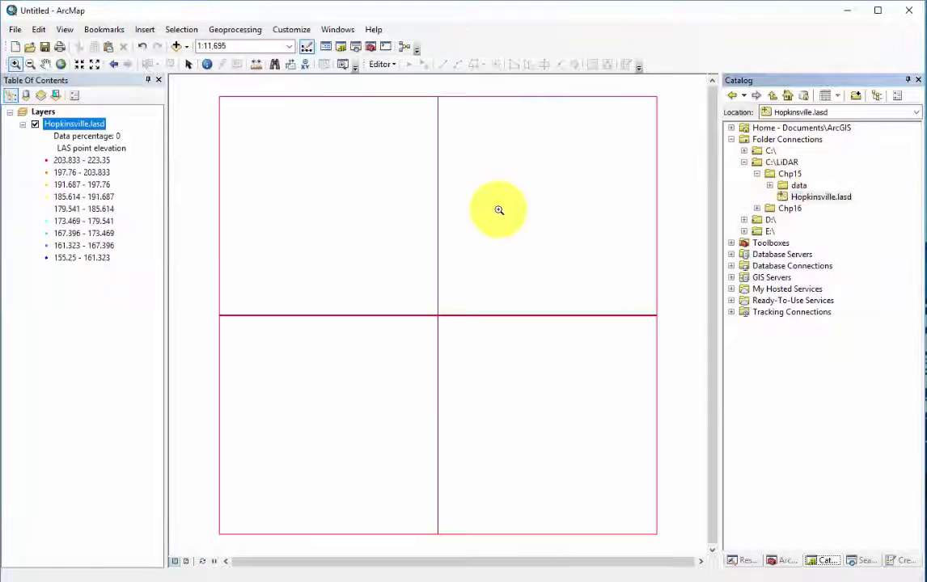
drag(245, 124, 488, 343)
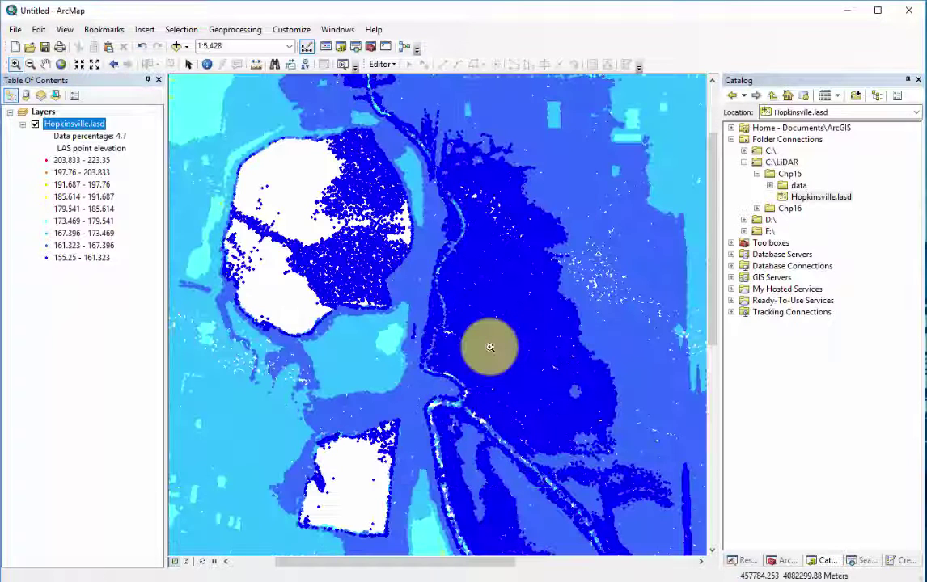
click(59, 64)
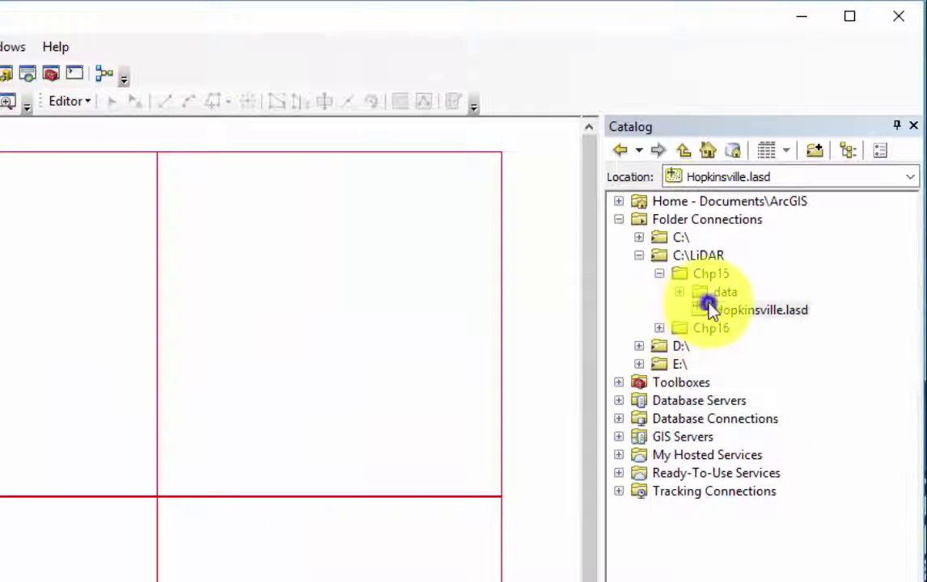
- Open Hopkinsville.lasd properties and review each LAS file's statistics on the LAS Files tab
right_click(709, 308)
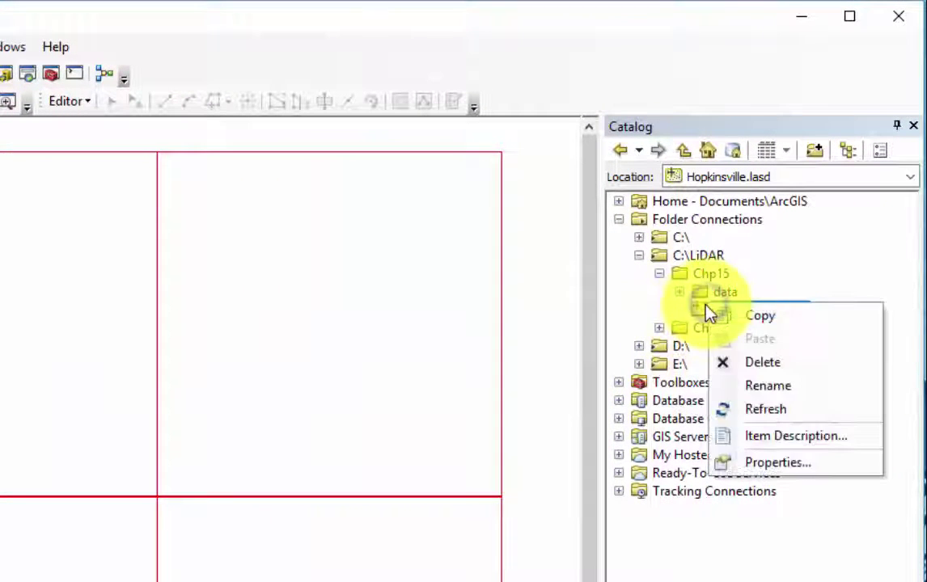
click(758, 462)
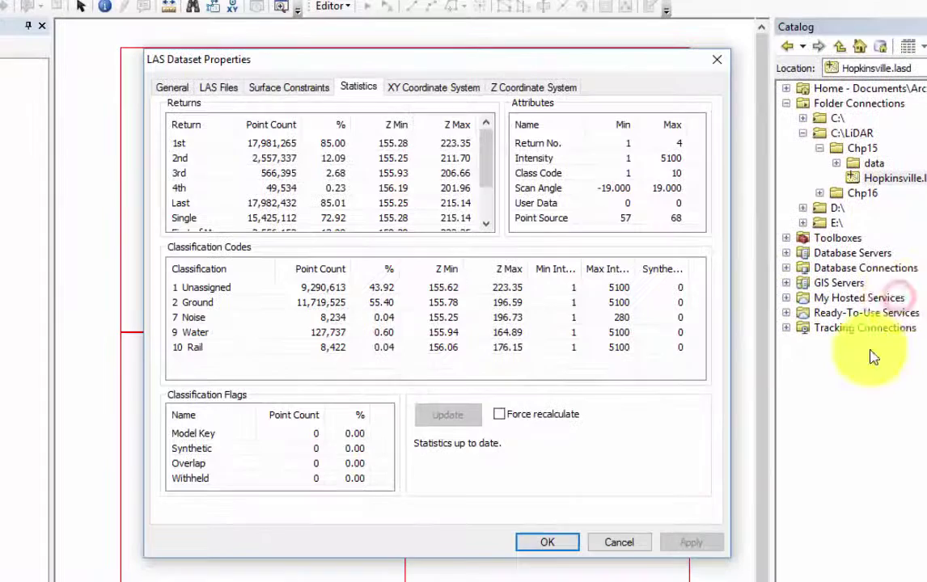
click(209, 87)
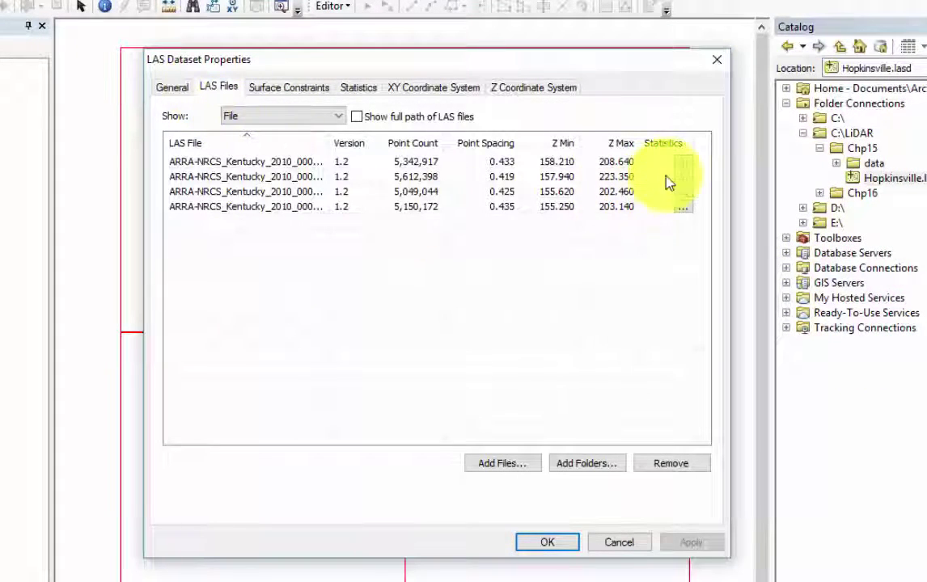
click(684, 162)
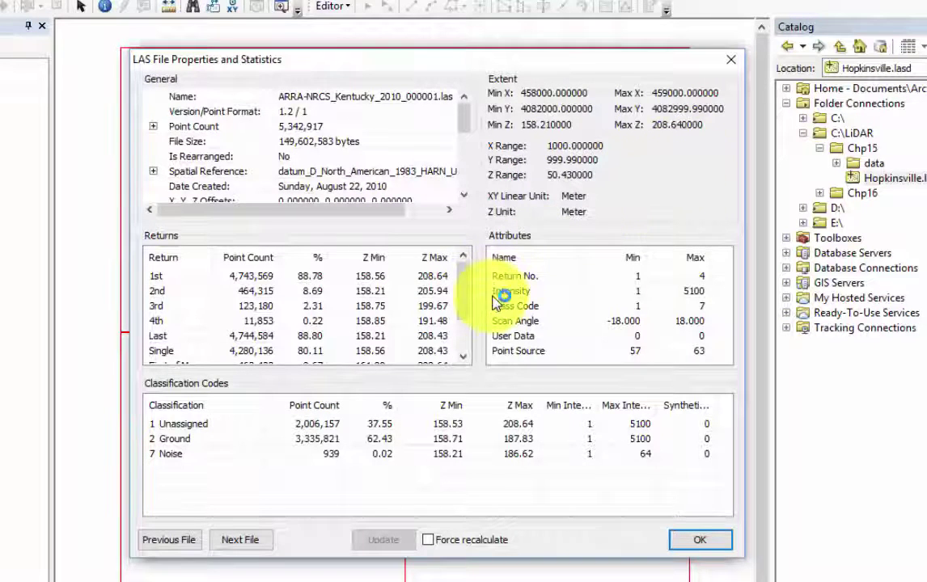
double_click(247, 541)
click(243, 540)
click(687, 539)
click(682, 176)
- Force-recalculate the dataset-wide Hopkinsville.lasd statistics on the Statistics tab
click(704, 546)
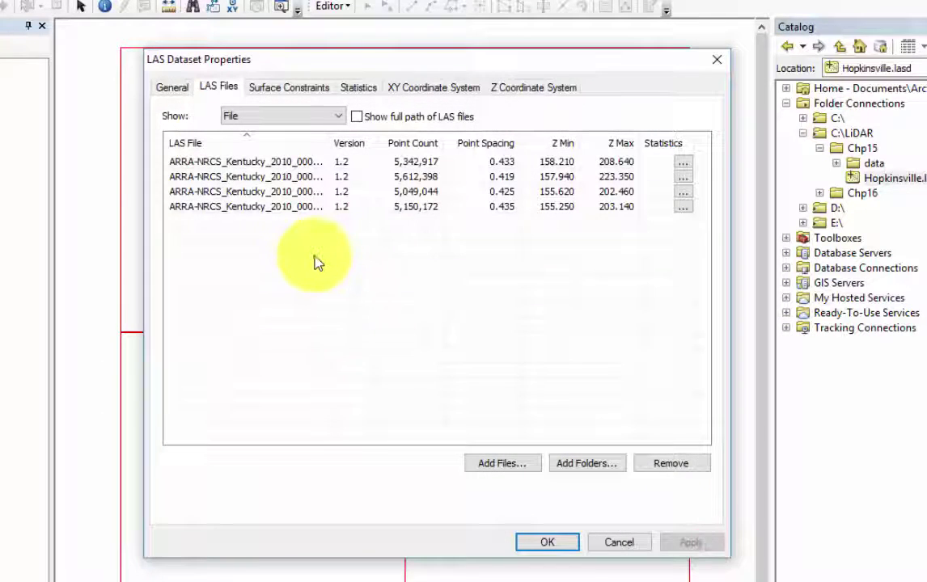
click(354, 87)
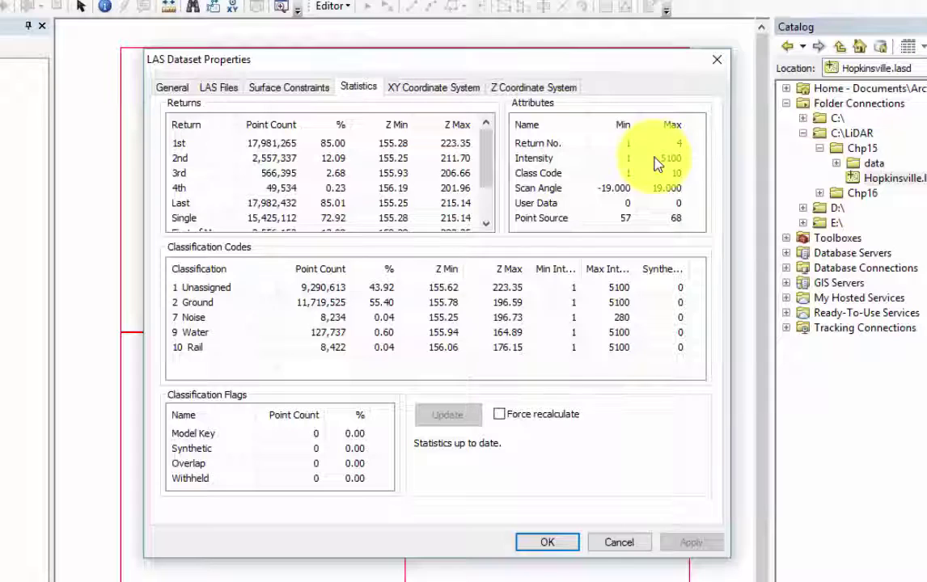
click(681, 159)
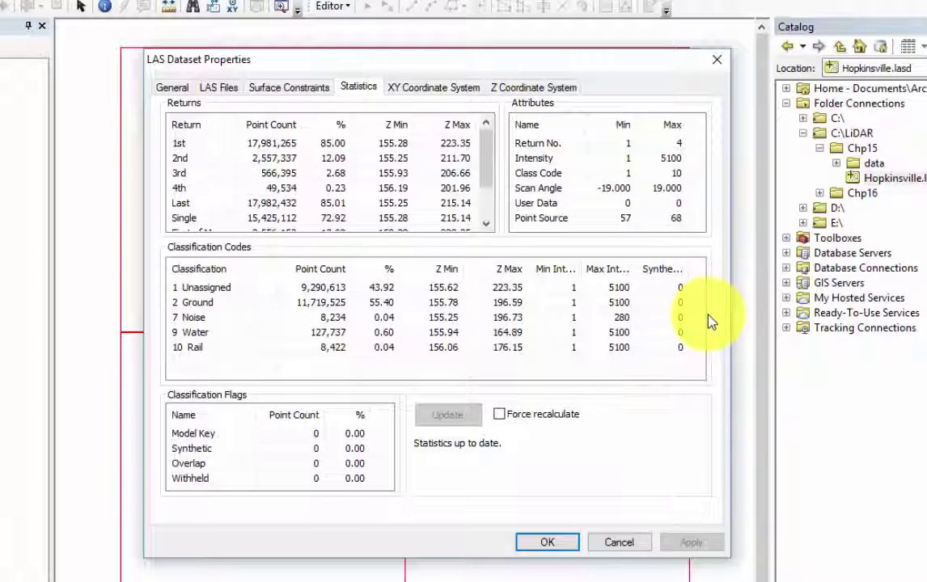
click(499, 414)
click(450, 415)
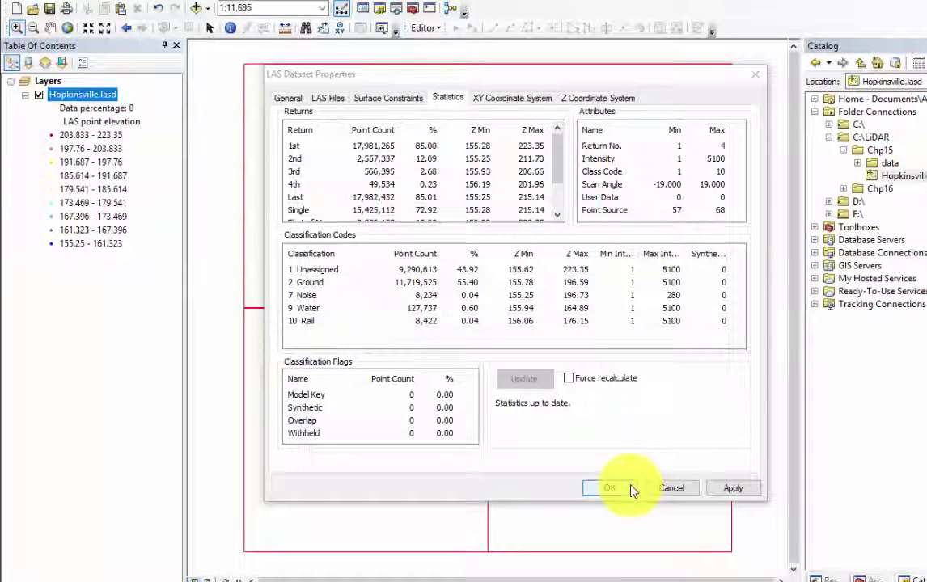
- Close the dataset properties, show the LAS Dataset toolbar, and filter to First Return points
click(610, 489)
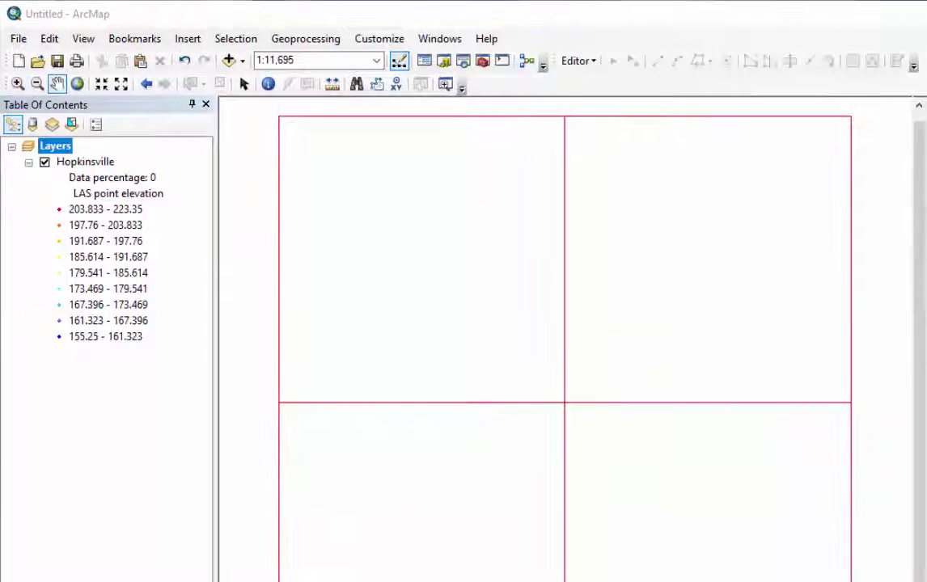
click(380, 38)
mouse_move(396, 58)
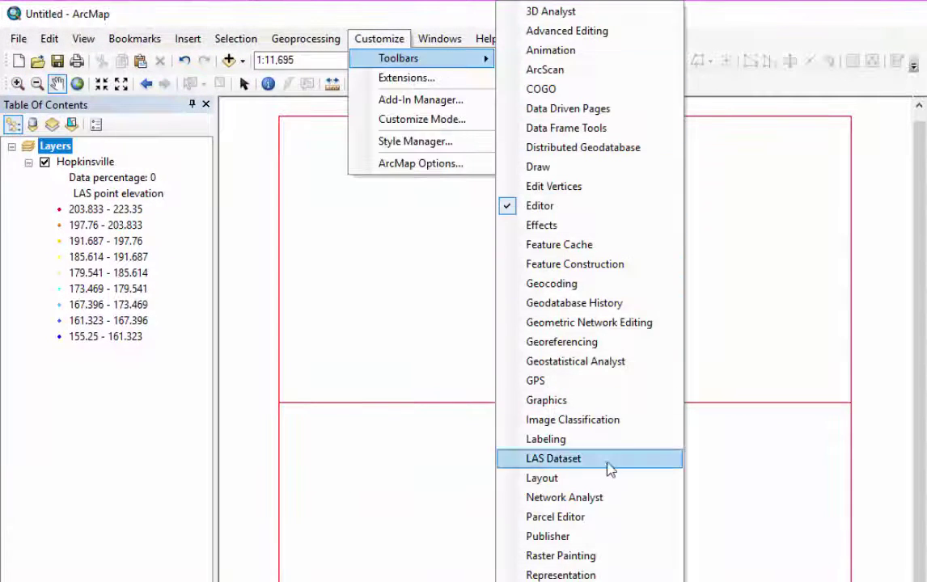
click(553, 458)
click(707, 107)
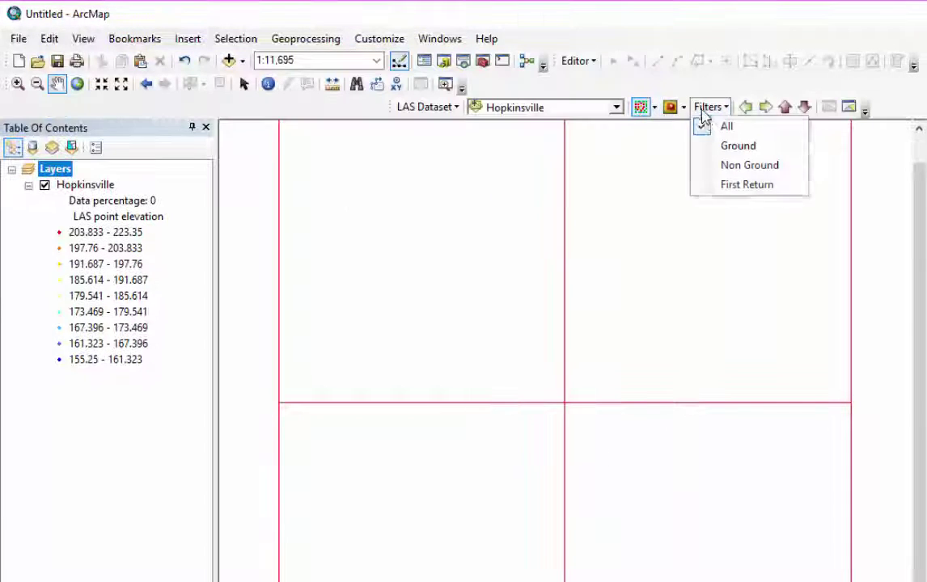
click(741, 189)
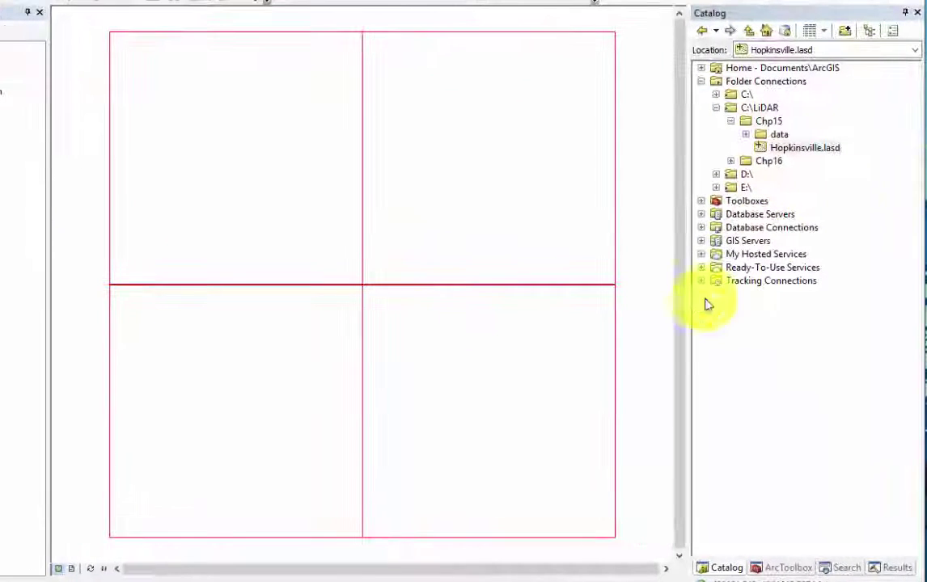
- Start the LAS Dataset to Raster tool with Hopkinsville.lasd as the input
click(779, 567)
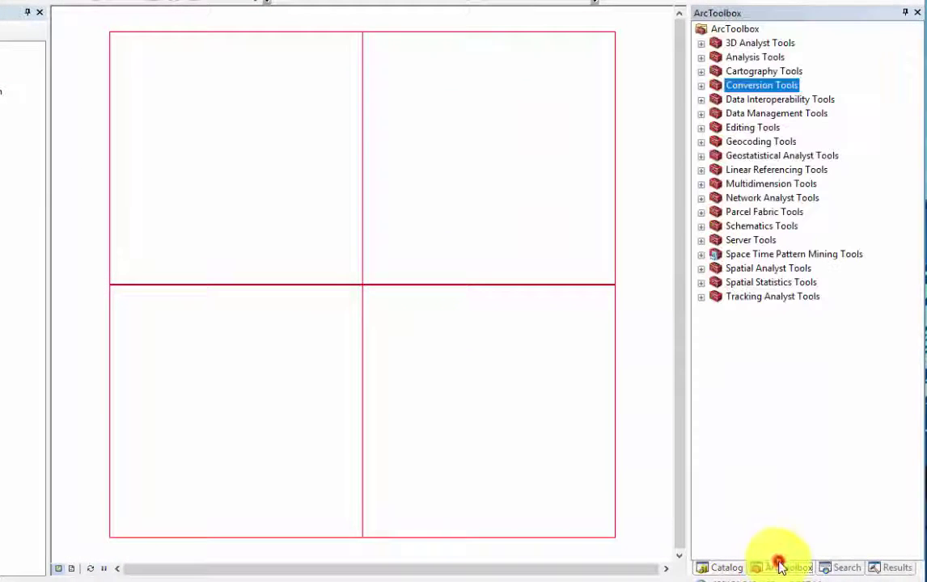
click(701, 86)
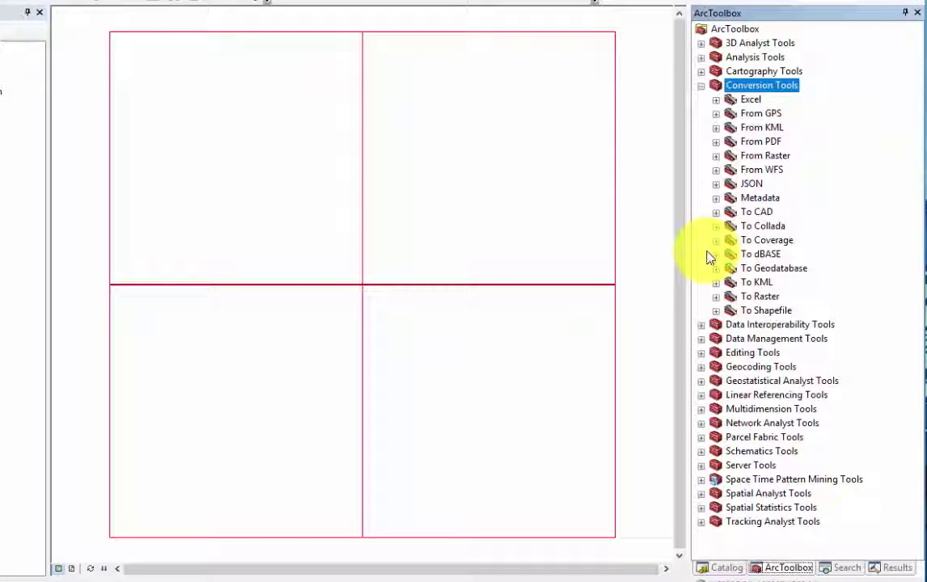
click(716, 297)
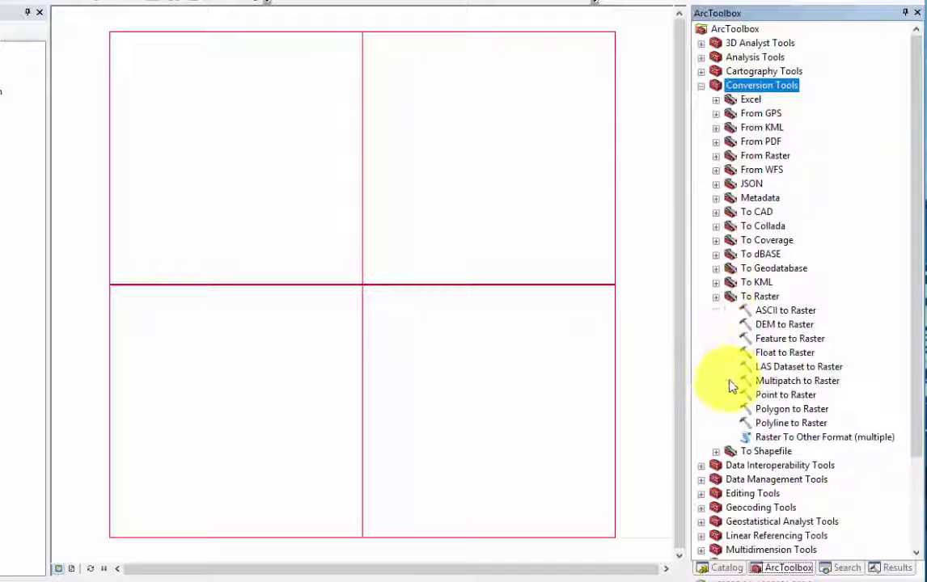
click(761, 367)
double_click(831, 369)
click(476, 72)
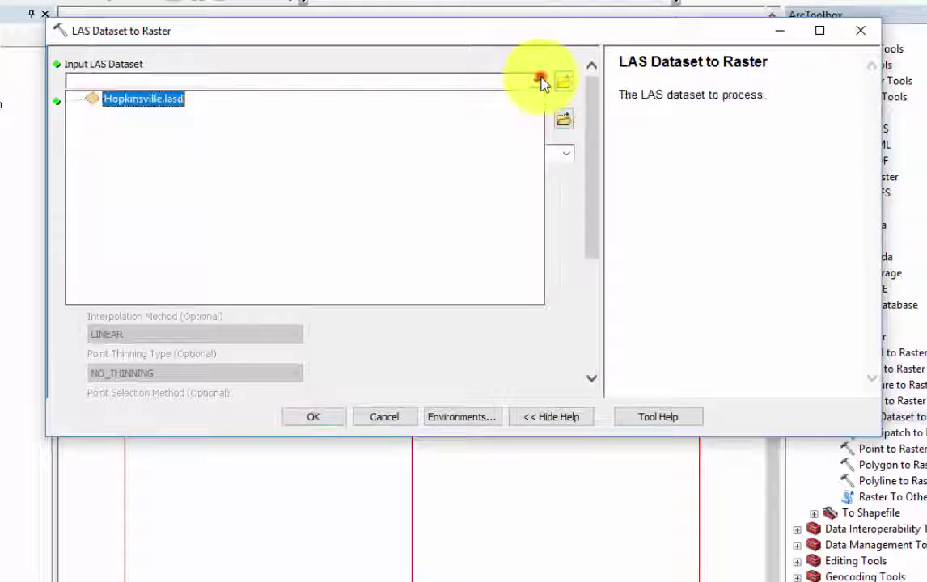
click(144, 100)
- Name the output LASras, with INTENSITY values, SIMPLE void fill and cell size 10
click(563, 119)
click(368, 324)
text(LASras)
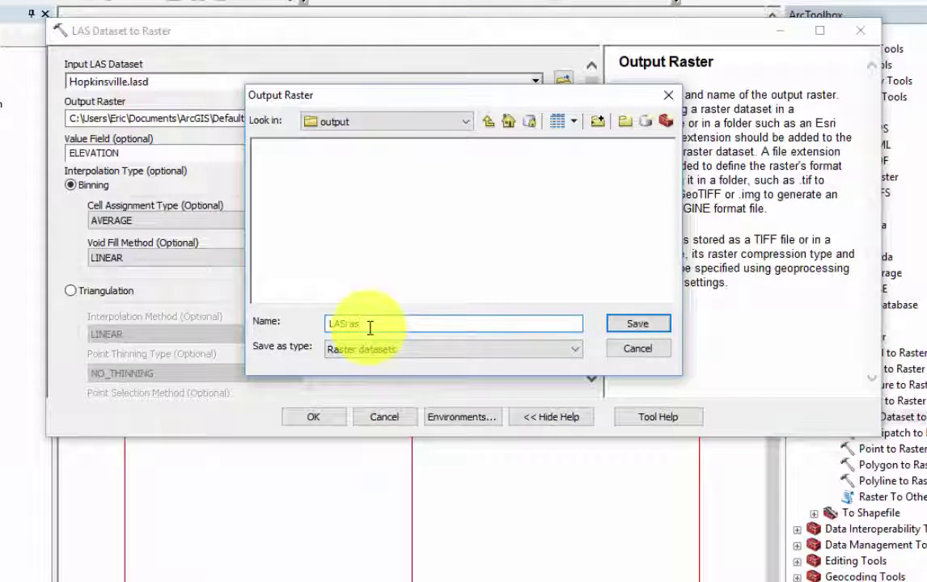
key(Return)
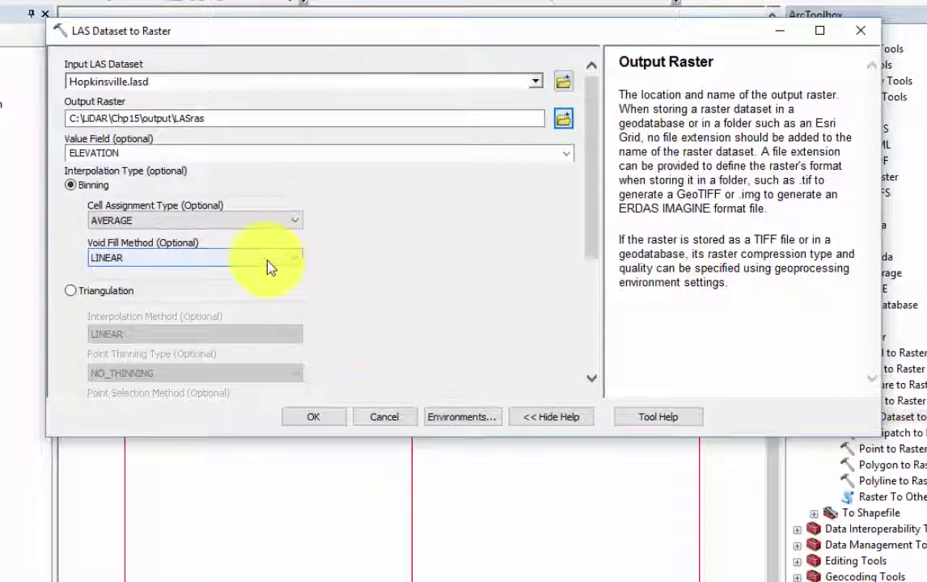
click(572, 156)
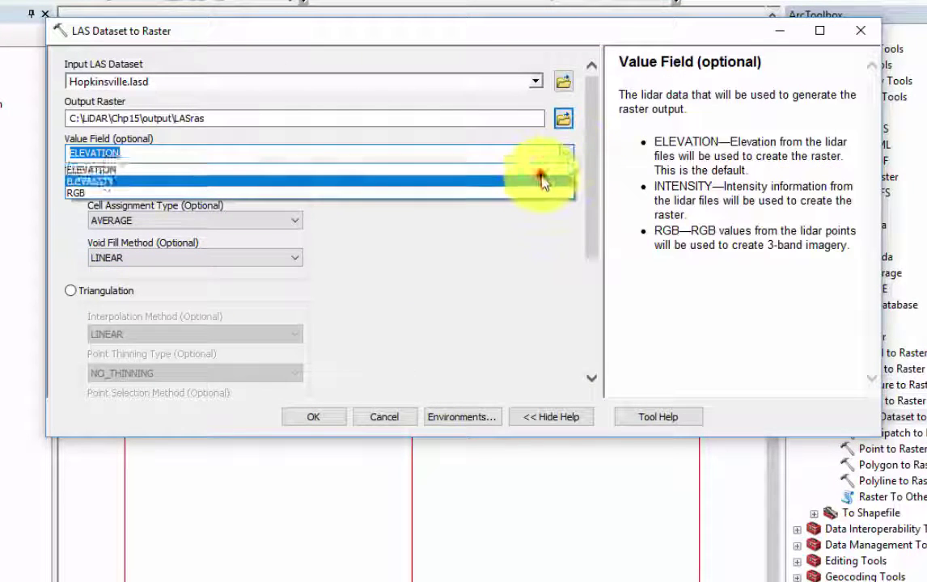
click(542, 179)
click(533, 194)
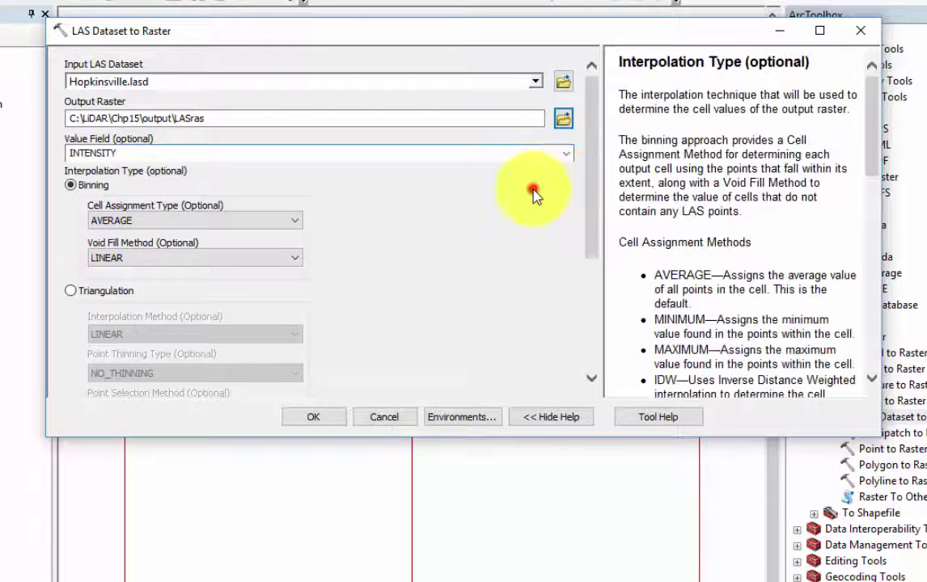
click(226, 258)
click(191, 287)
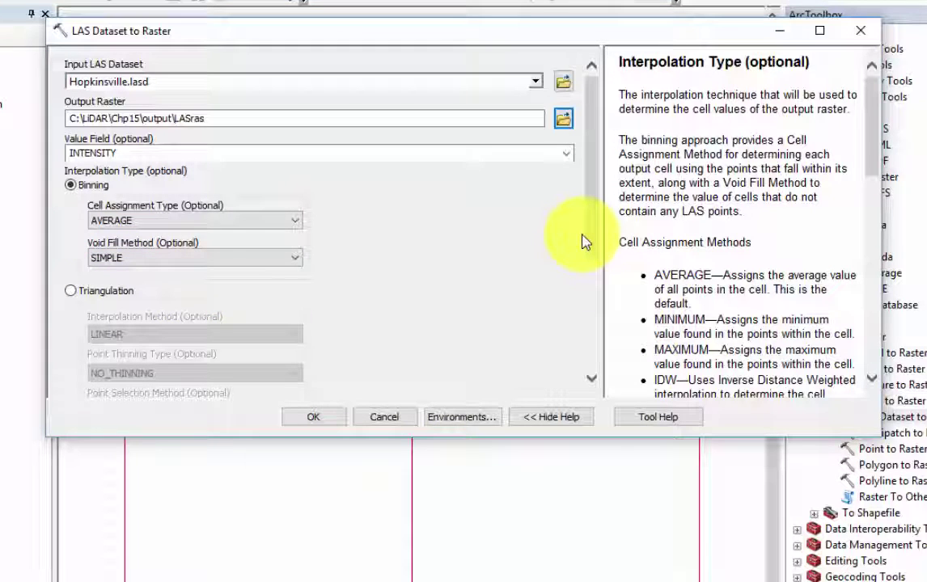
drag(589, 233, 586, 360)
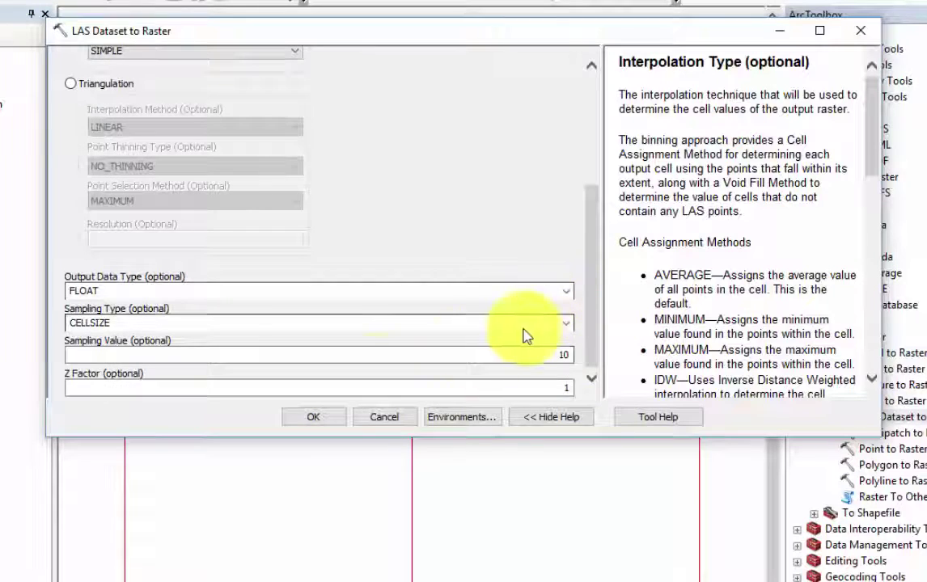
- Run the conversion to create the greyscale LASras intensity raster (values 1 to 2578.4)
click(311, 417)
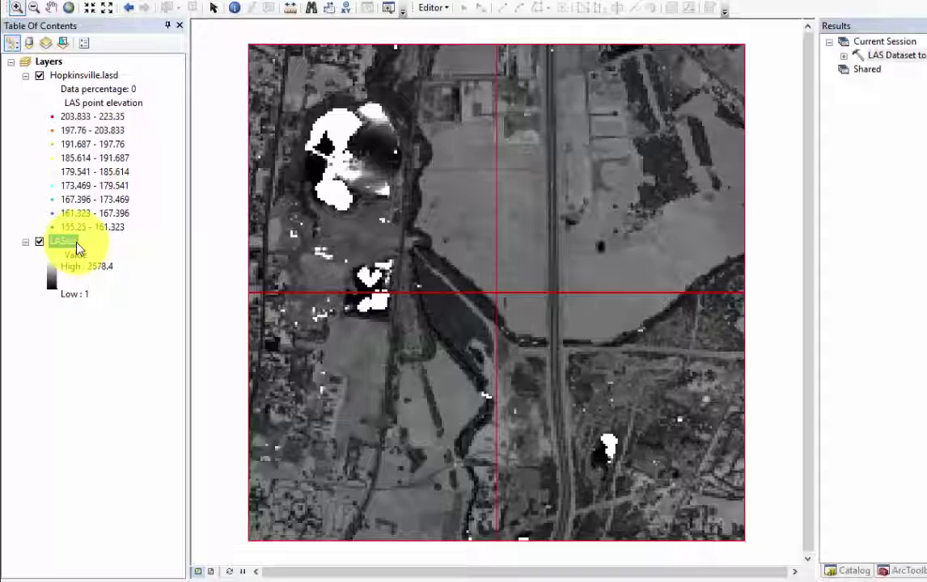
- Set LASras symbology to draw NoData cells in red, revealing void patches
right_click(76, 244)
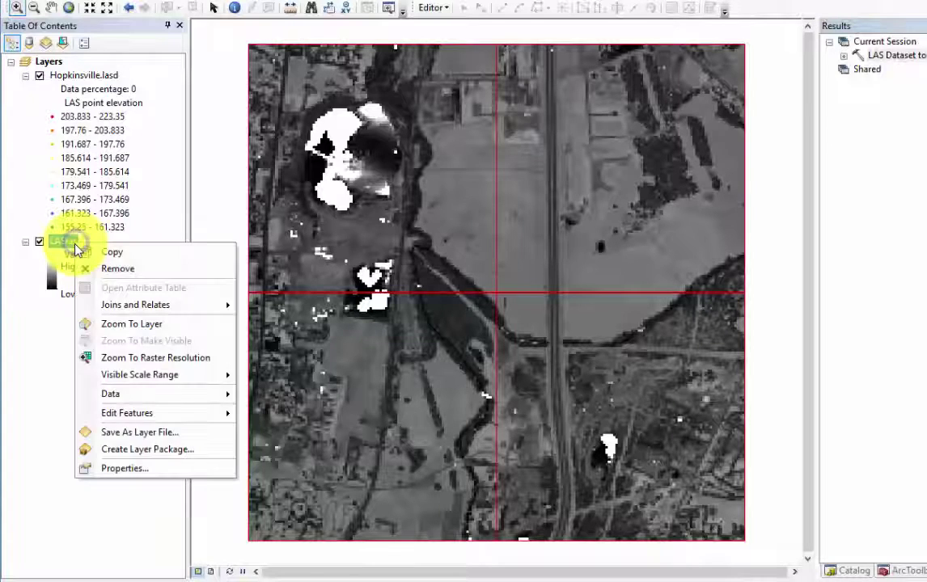
click(149, 468)
click(499, 113)
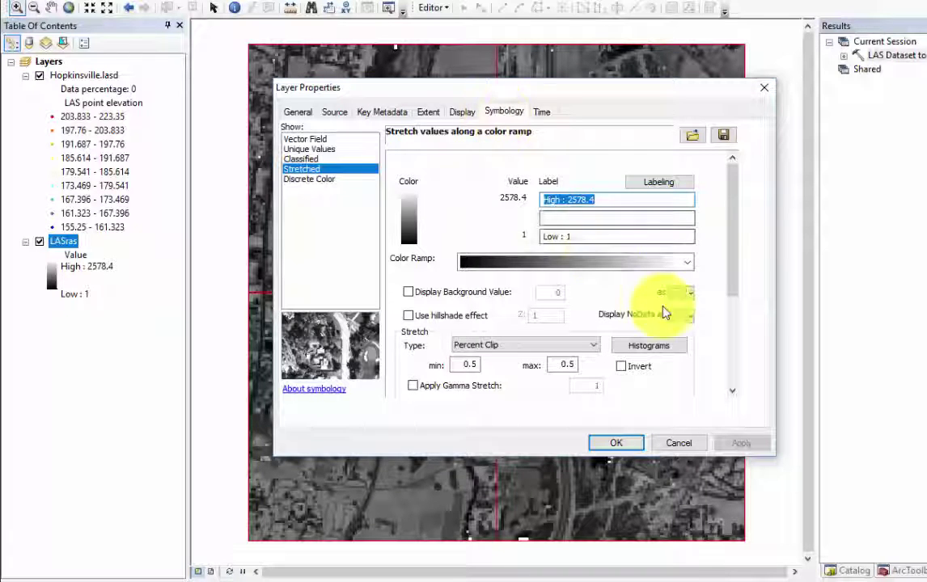
click(684, 315)
click(692, 397)
click(742, 443)
click(619, 444)
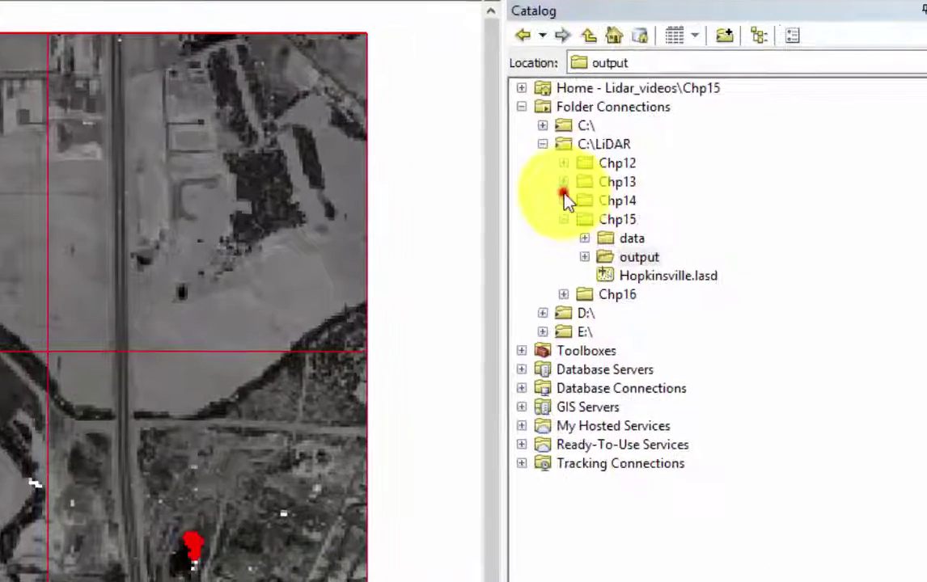
click(795, 228)
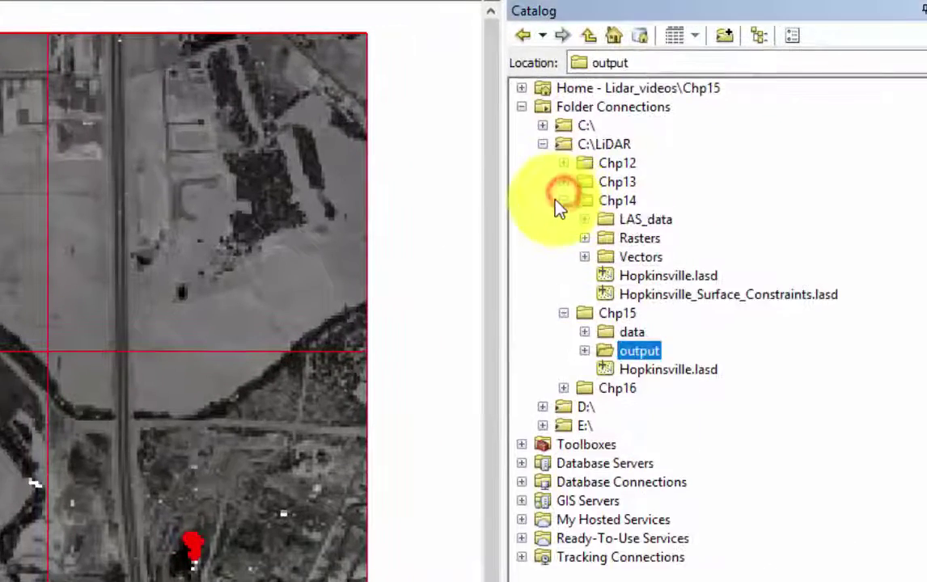
click(585, 256)
click(665, 314)
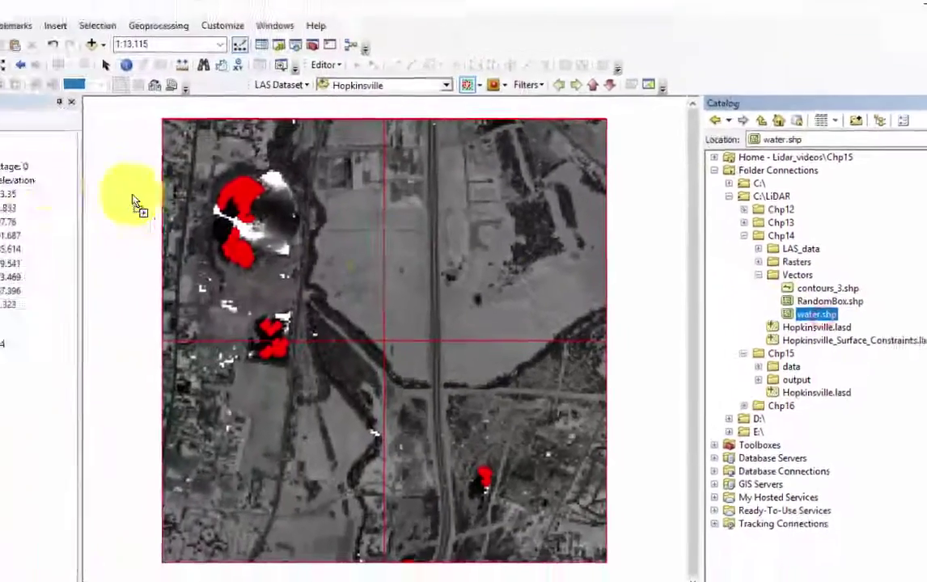
drag(133, 202, 1, 192)
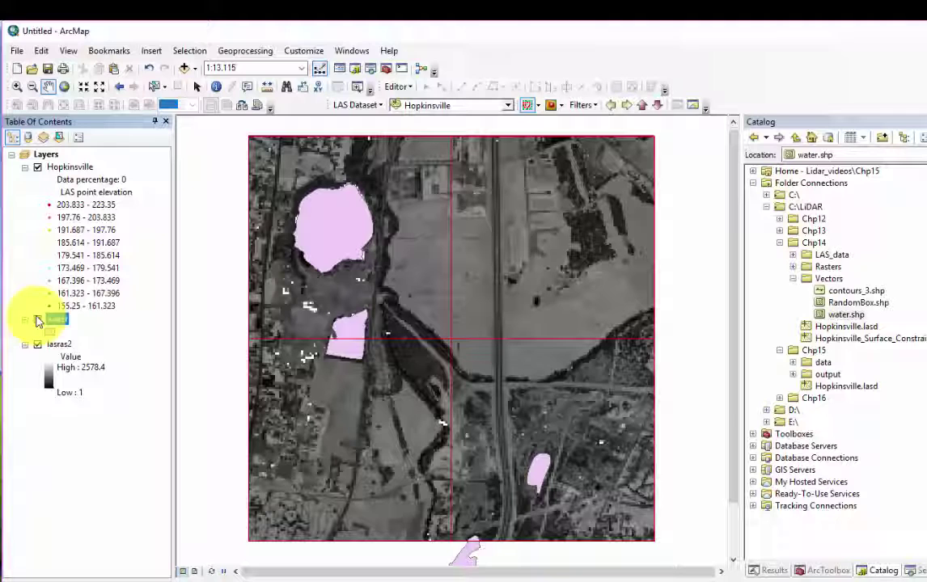
right_click(38, 321)
click(85, 44)
click(766, 207)
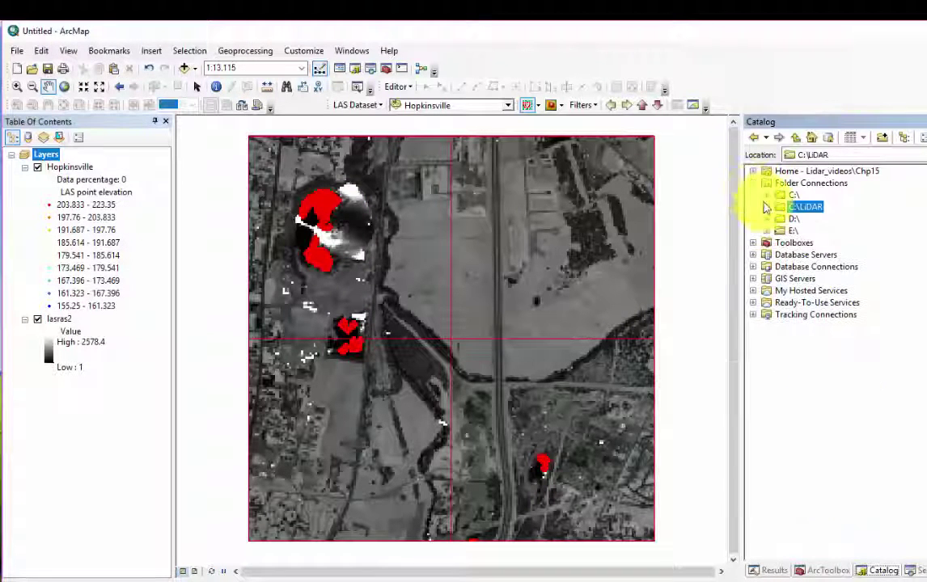
click(755, 183)
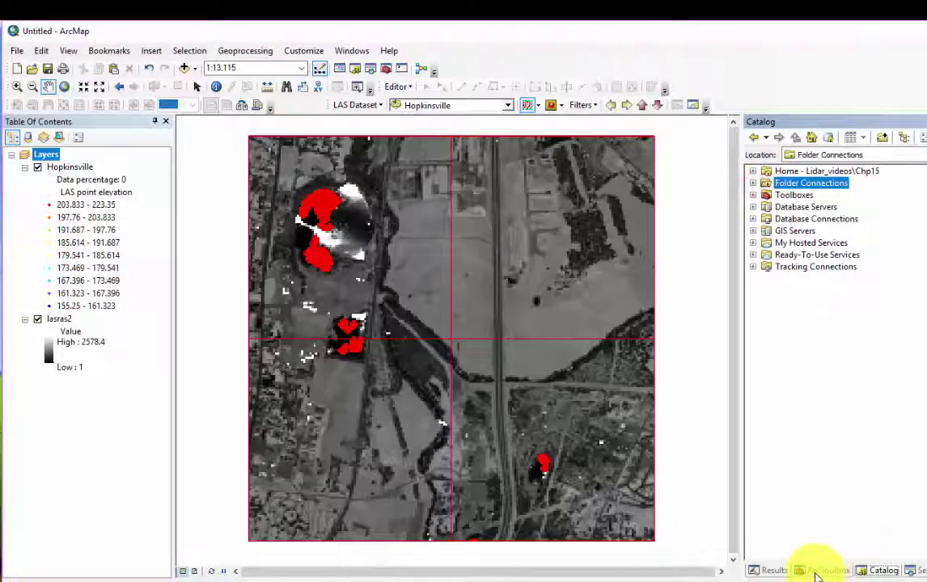
- Open the Add Files to LAS Dataset tool with Hopkinsville as the target dataset
click(819, 573)
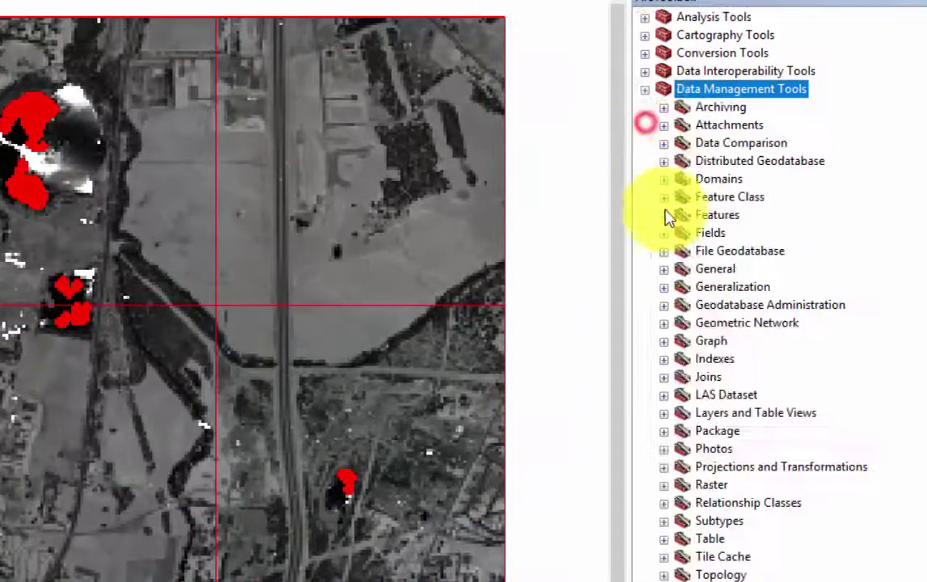
click(664, 395)
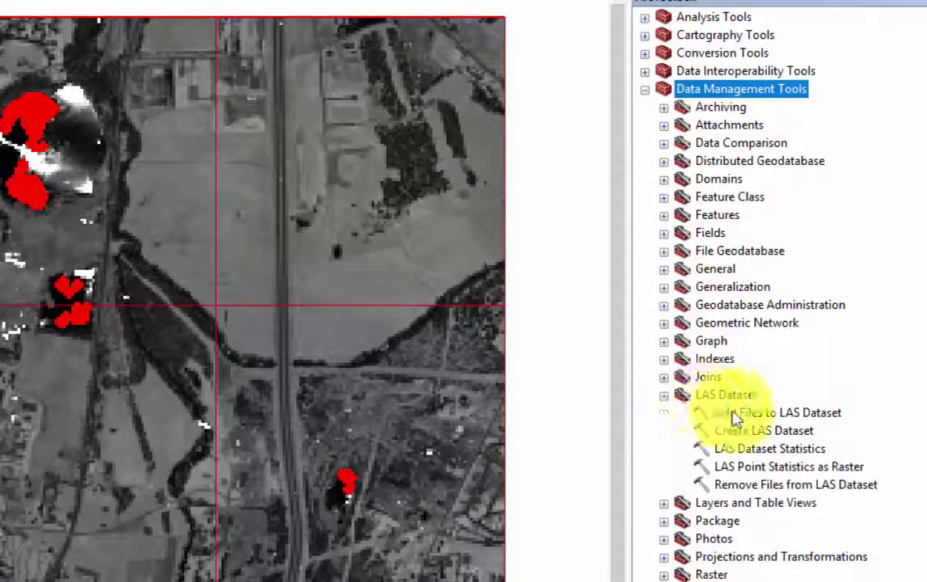
double_click(734, 414)
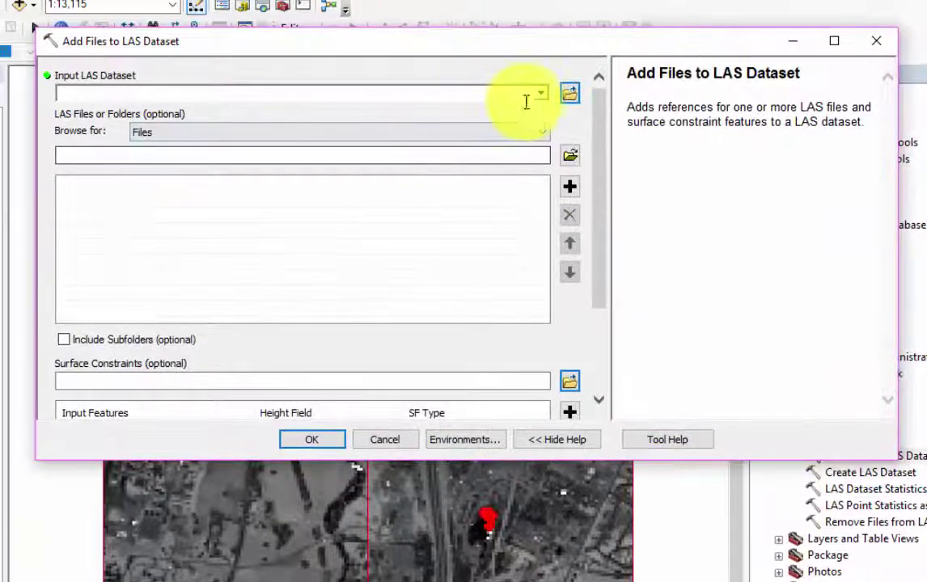
click(540, 98)
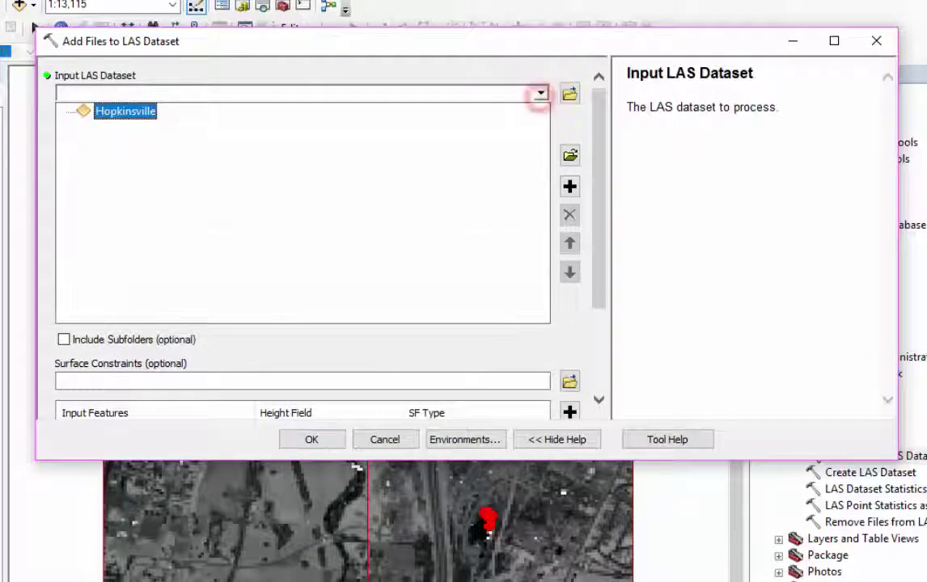
click(109, 113)
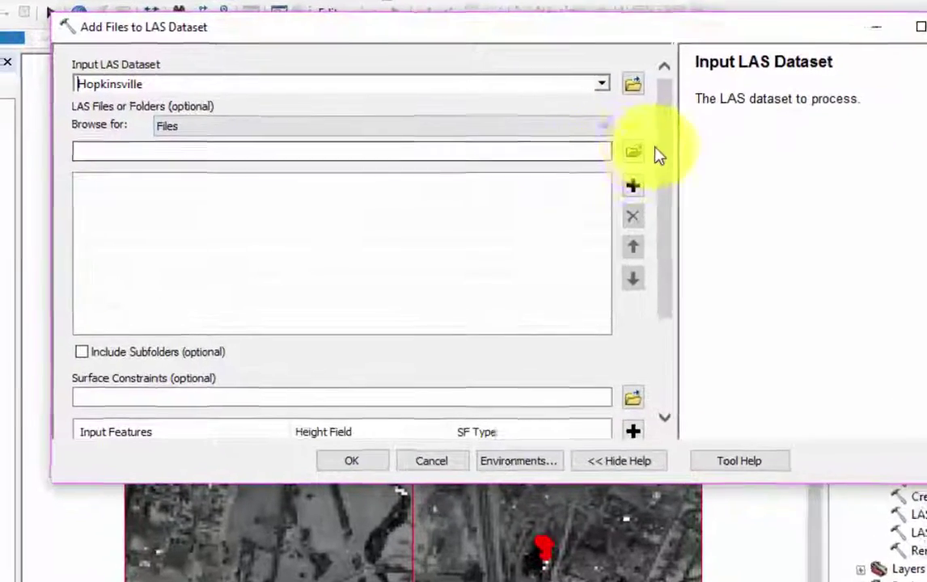
scroll(575, 157, down, 3)
- Add water.shp as a Hard_Erase surface constraint with height field None, and run
click(727, 266)
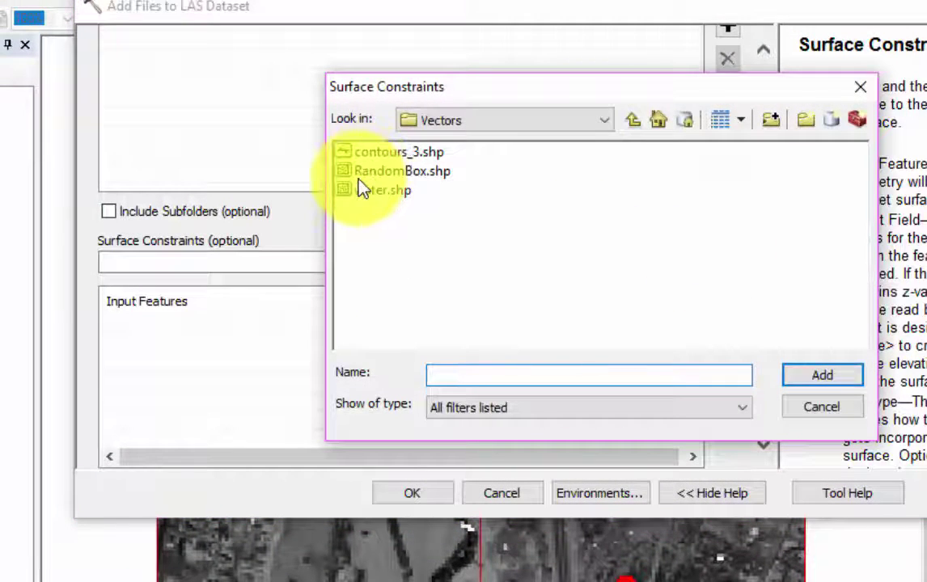
double_click(364, 190)
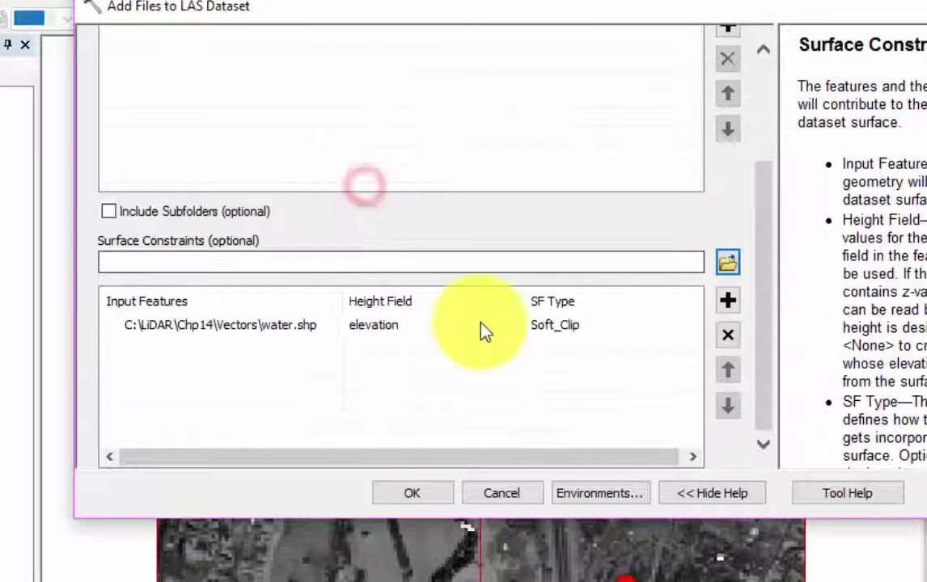
click(434, 327)
click(515, 325)
click(420, 346)
click(645, 325)
click(695, 327)
click(605, 422)
click(412, 493)
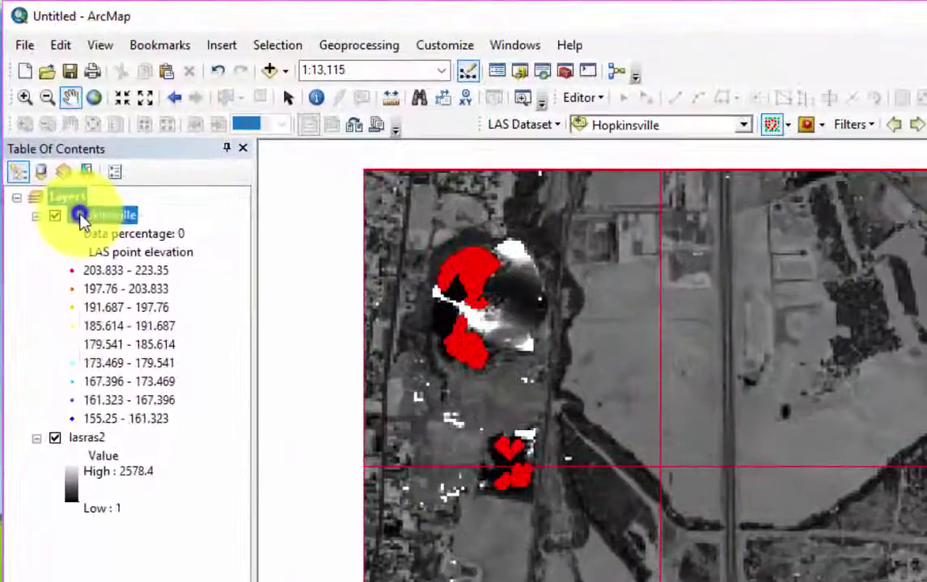
right_click(57, 150)
click(146, 465)
click(372, 99)
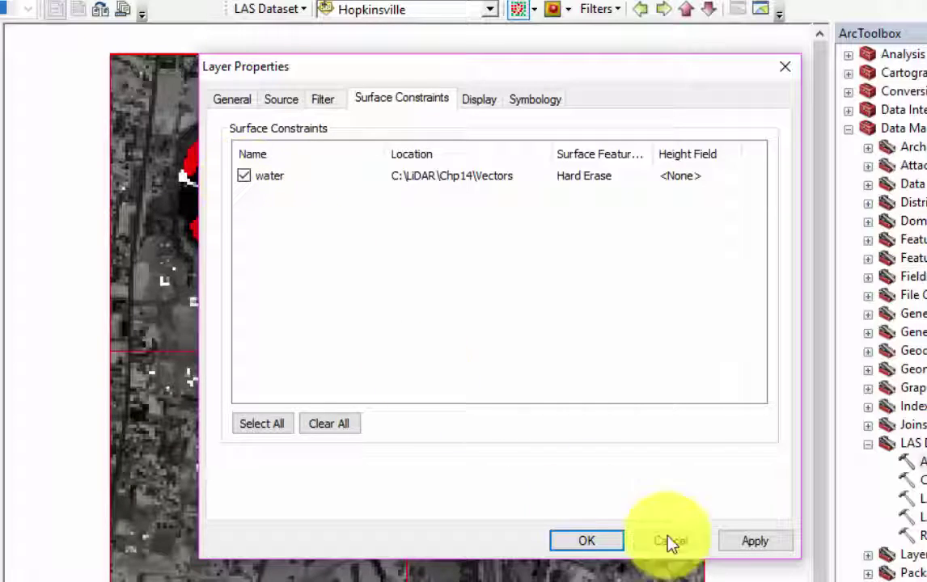
click(754, 541)
click(587, 541)
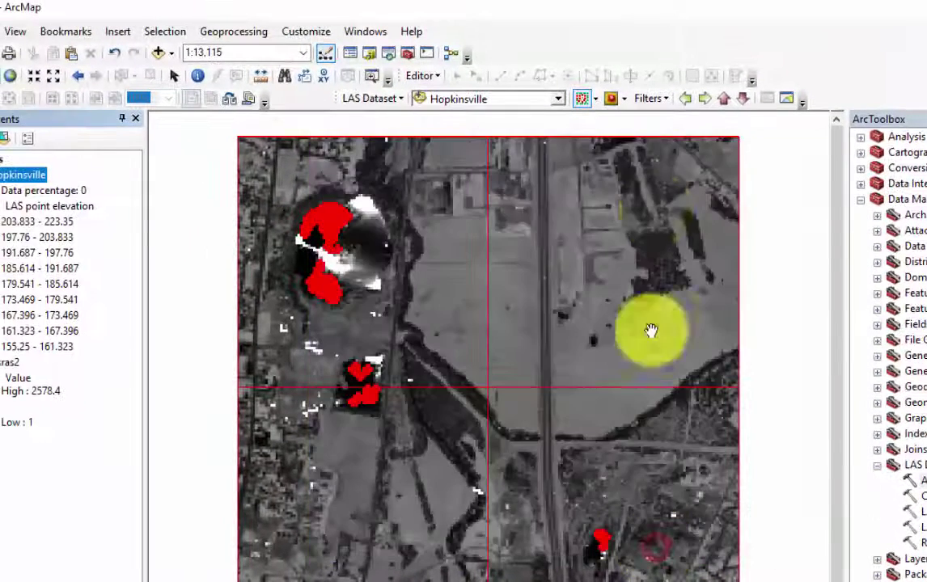
- Filter to First Return points and load Hopkinsville into LAS Dataset to Raster
click(652, 98)
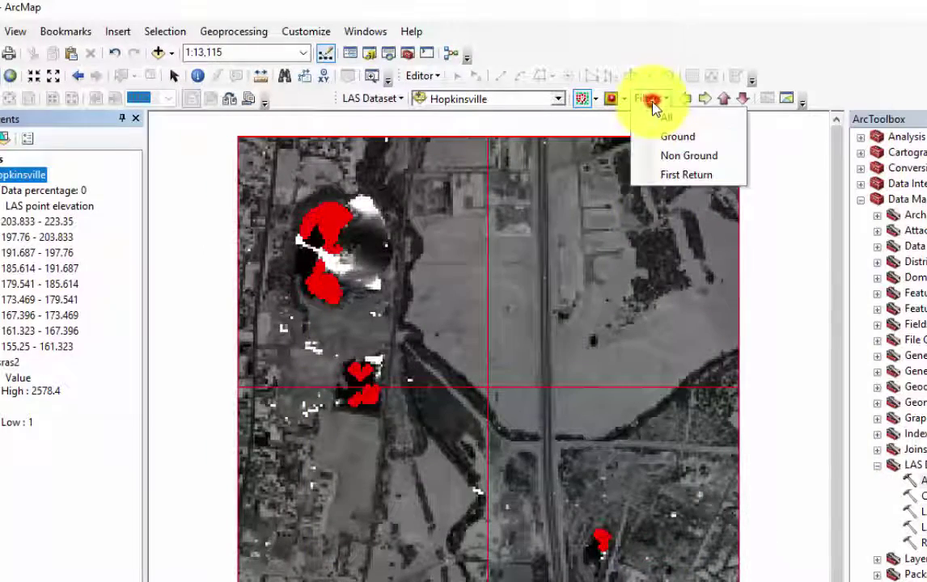
click(696, 176)
click(861, 199)
click(860, 200)
click(605, 364)
double_click(680, 442)
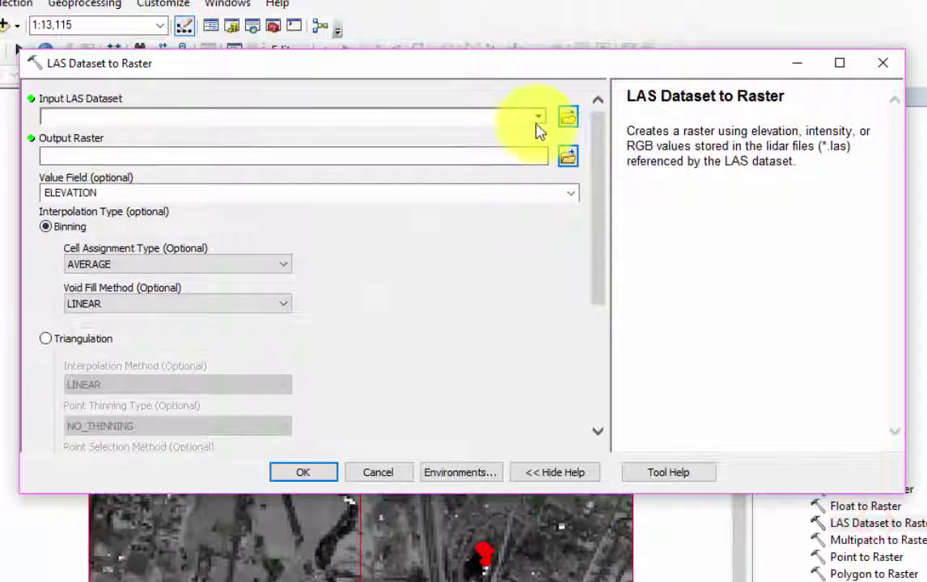
click(537, 116)
click(129, 137)
- Output inten_water_1 with INTENSITY values and SIMPLE void fill, then run the conversion
click(568, 156)
text(inten_water)
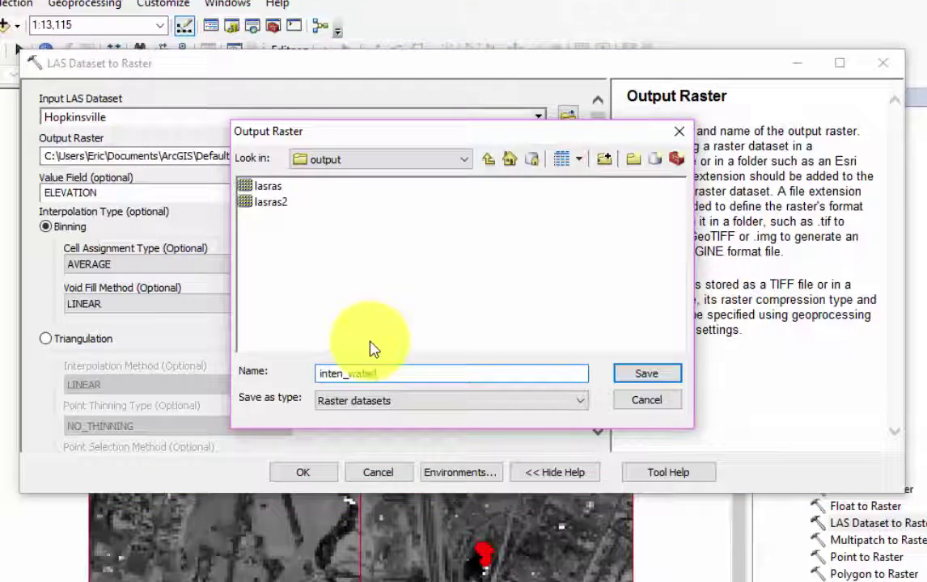
text(_1)
click(639, 374)
click(571, 193)
click(127, 225)
click(180, 298)
click(154, 334)
drag(590, 251, 594, 389)
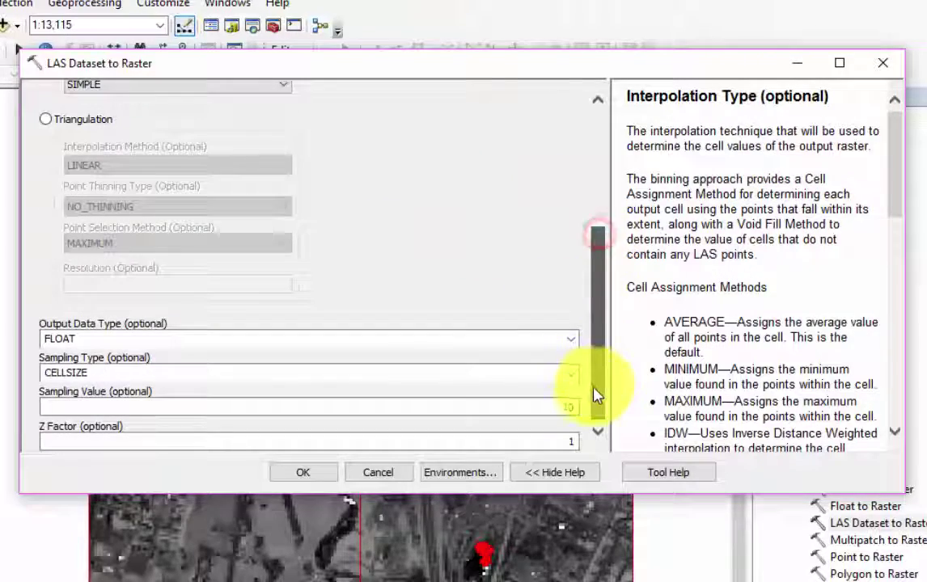
click(541, 403)
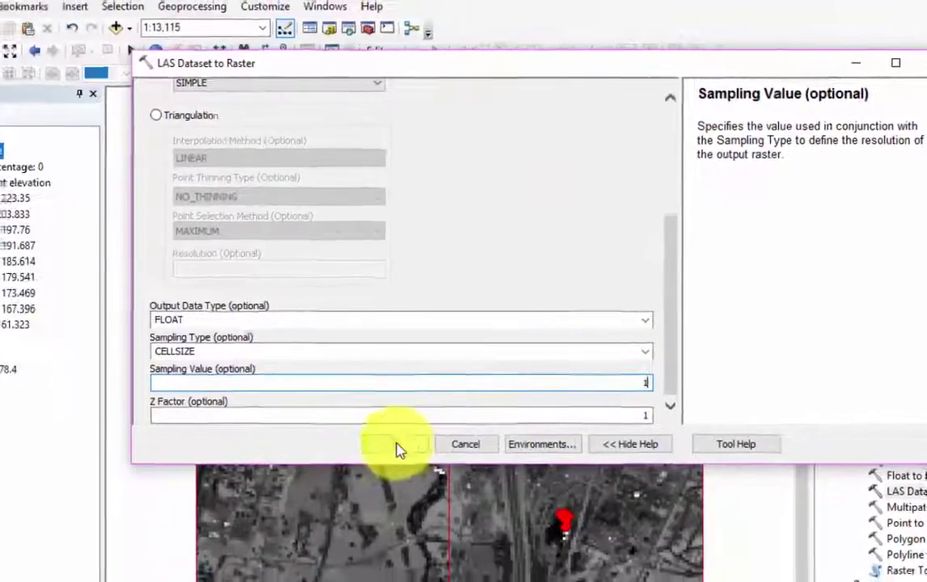
click(302, 473)
- Move inten_water_1 to the top, apply an inverted purple-green ramp, and show NoData in blue
drag(81, 323, 105, 154)
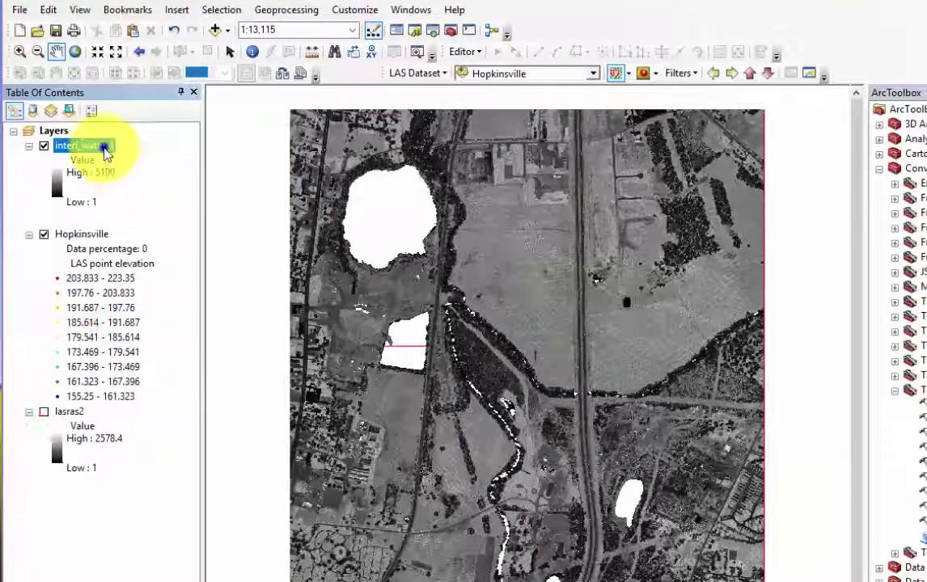
right_click(104, 154)
click(175, 387)
click(570, 143)
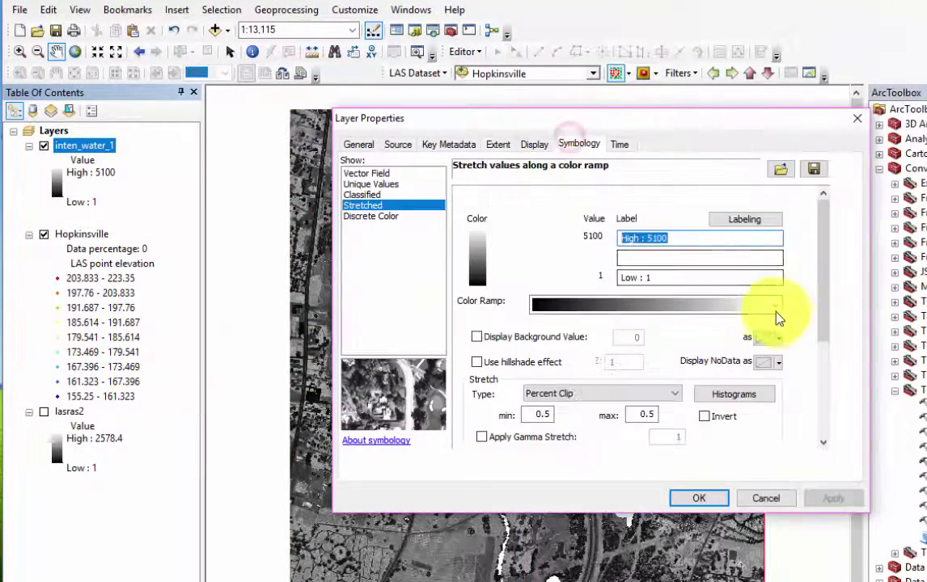
click(776, 308)
scroll(724, 555, down, 3)
click(694, 570)
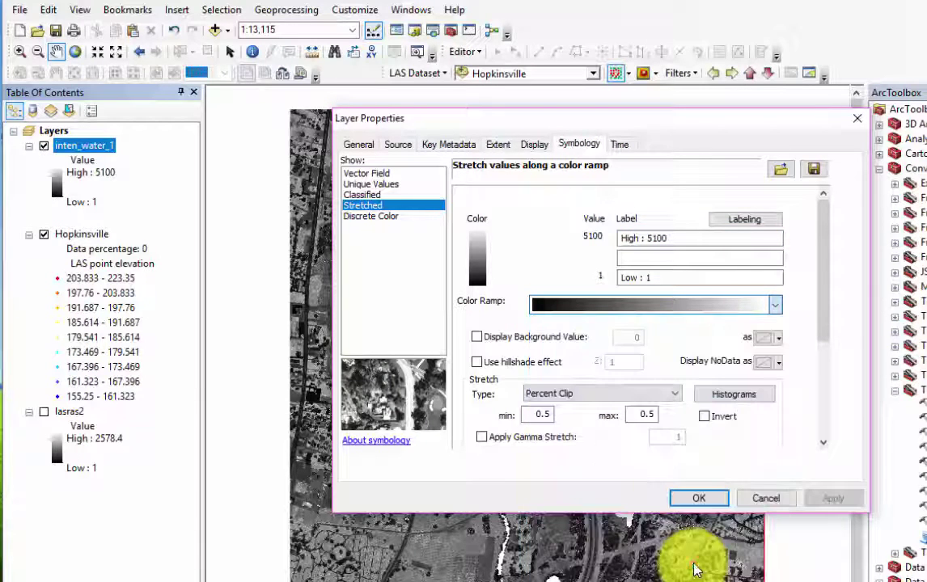
click(719, 419)
click(776, 363)
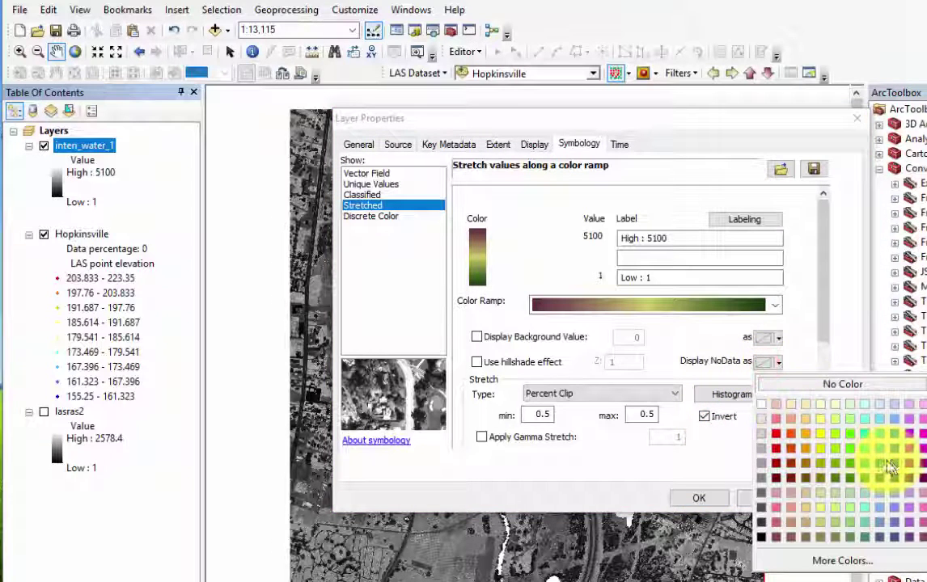
click(892, 465)
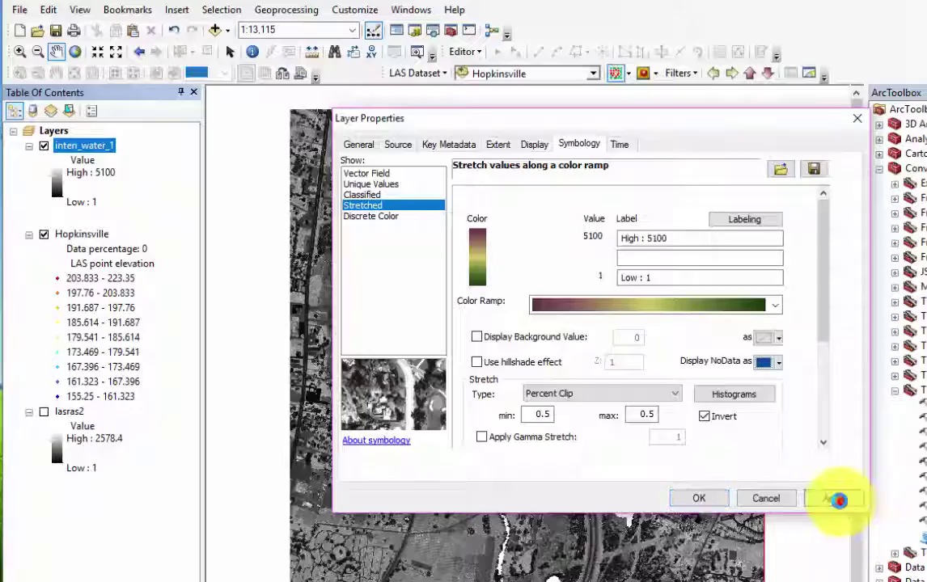
click(837, 499)
click(690, 499)
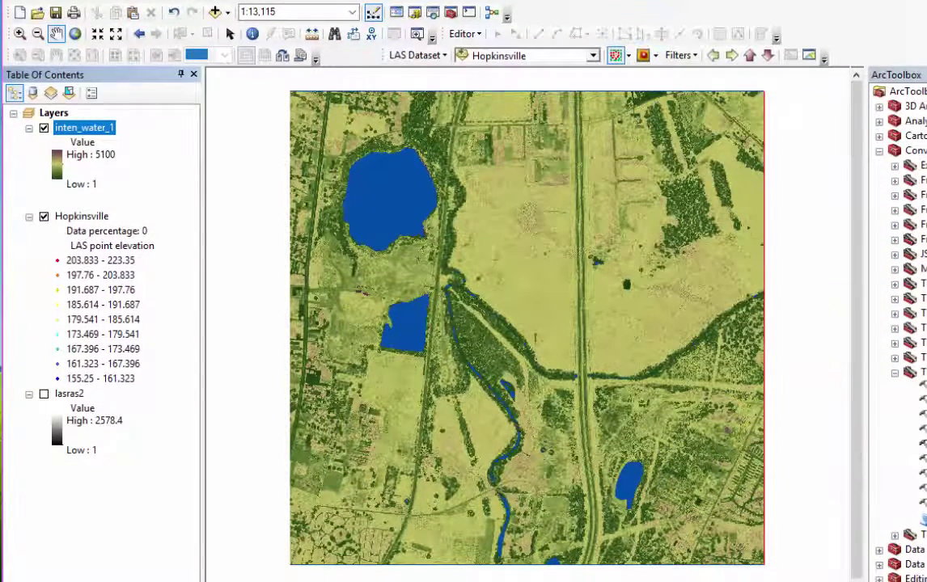
- Hide inten_water_1 beneath Hopkinsville and switch off Hopkinsville's water surface constraint
click(44, 128)
drag(70, 139, 65, 335)
right_click(72, 127)
click(143, 326)
click(523, 127)
click(397, 188)
click(801, 479)
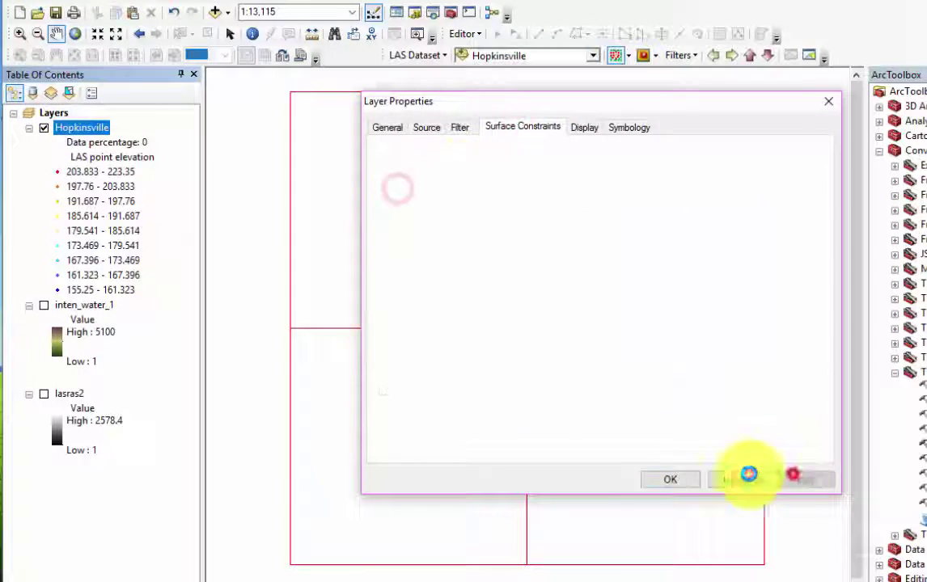
click(670, 481)
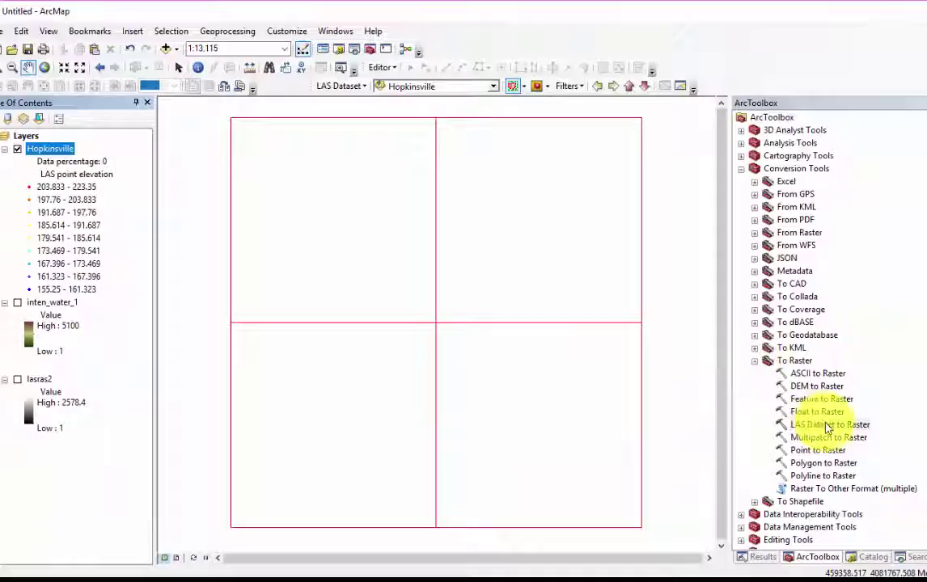
- Convert Hopkinsville to an INTENSITY raster named inten_simp_10 with LAS Dataset to Raster
double_click(827, 427)
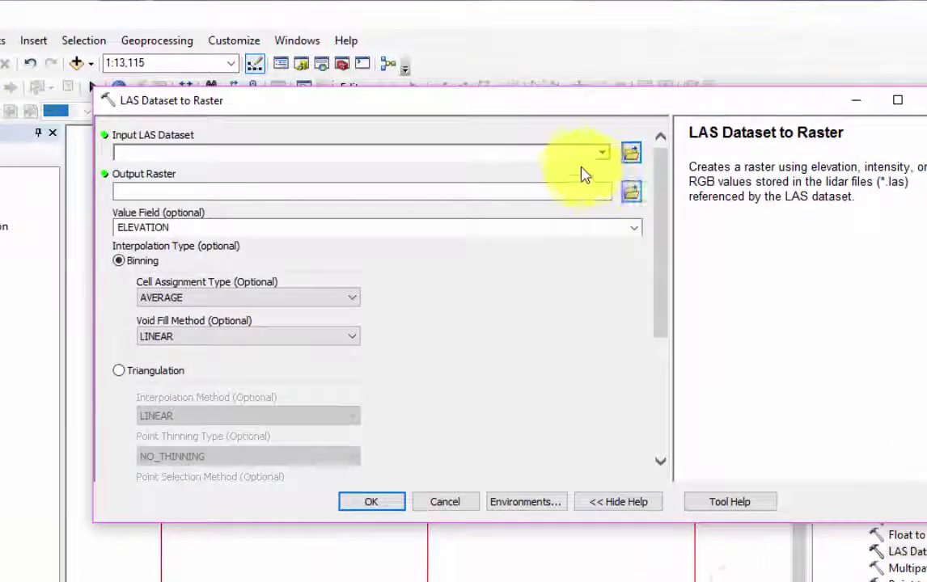
click(570, 120)
click(257, 135)
click(631, 191)
click(410, 406)
text(inten_simp_10)
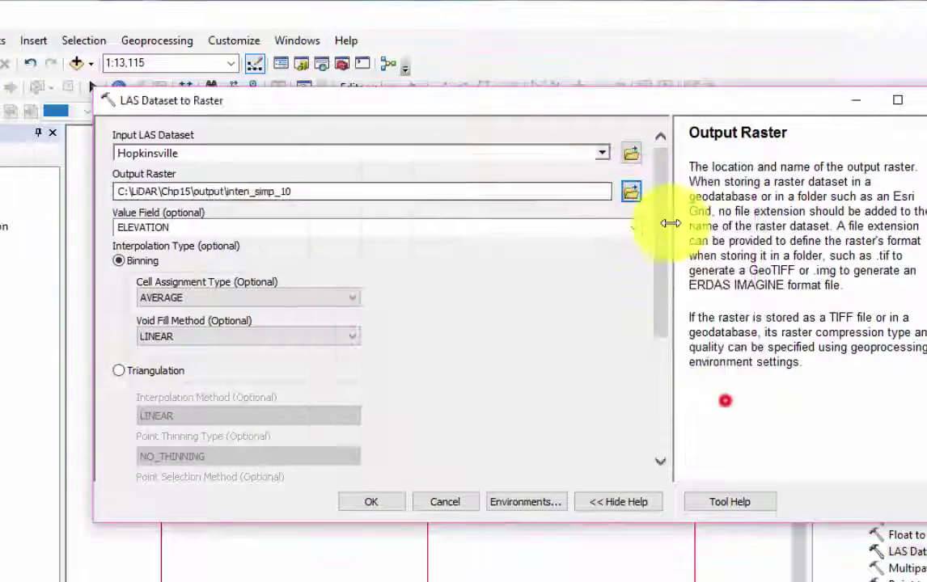
click(638, 224)
click(300, 257)
scroll(654, 441, down, 5)
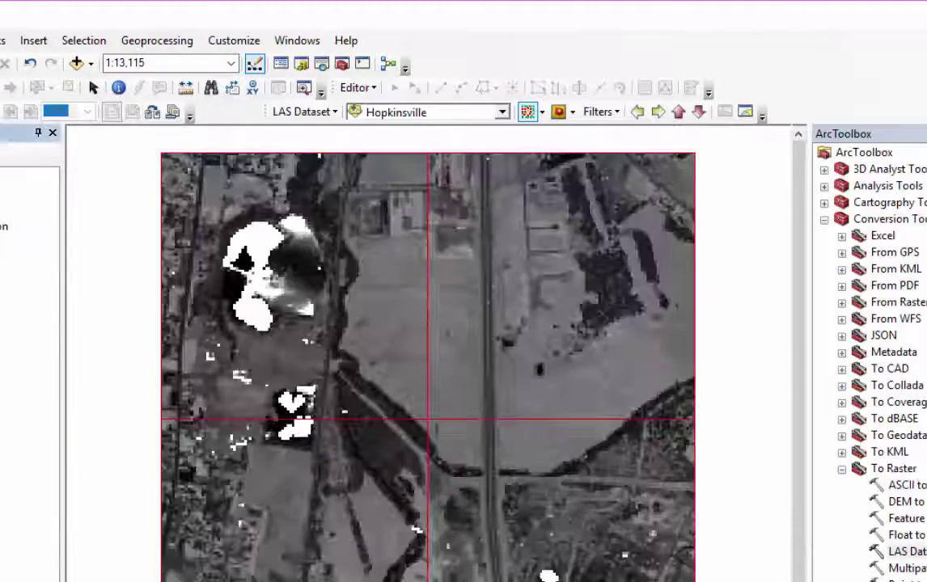
- Show inten_simp_10's NoData cells in red to reveal the water voids
right_click(81, 329)
click(137, 550)
click(545, 160)
click(733, 364)
click(727, 437)
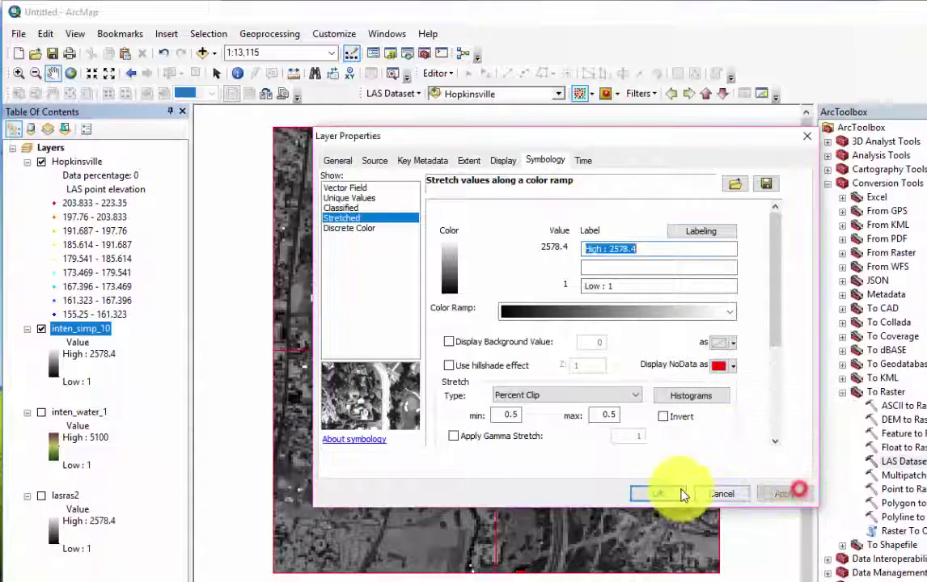
click(658, 493)
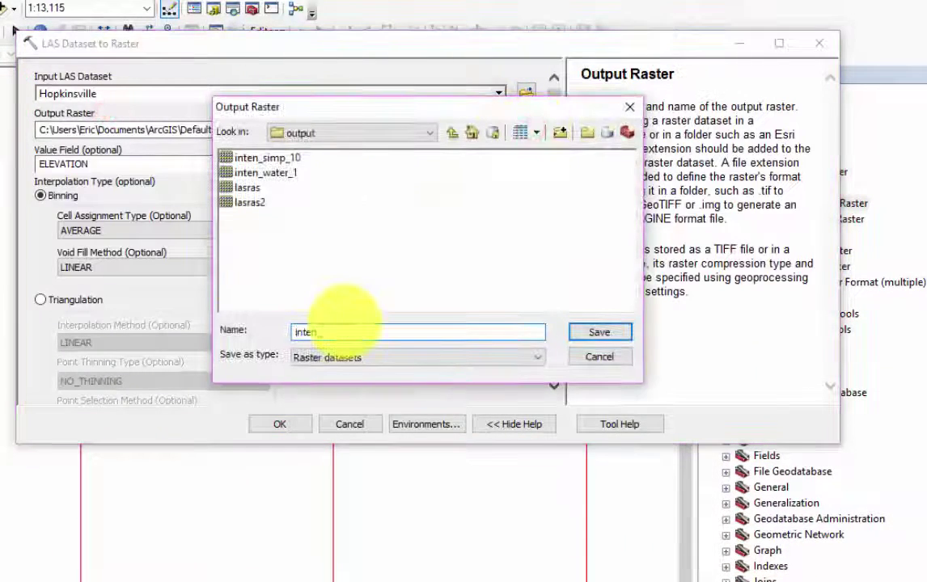
- Create inten_nn_1 from Hopkinsville with INTENSITY values and NATURAL_NEIGHBOR void fill
text(nn_1)
key(Return)
click(81, 164)
click(81, 194)
click(129, 267)
click(129, 312)
click(553, 199)
scroll(553, 207, down, 5)
click(279, 424)
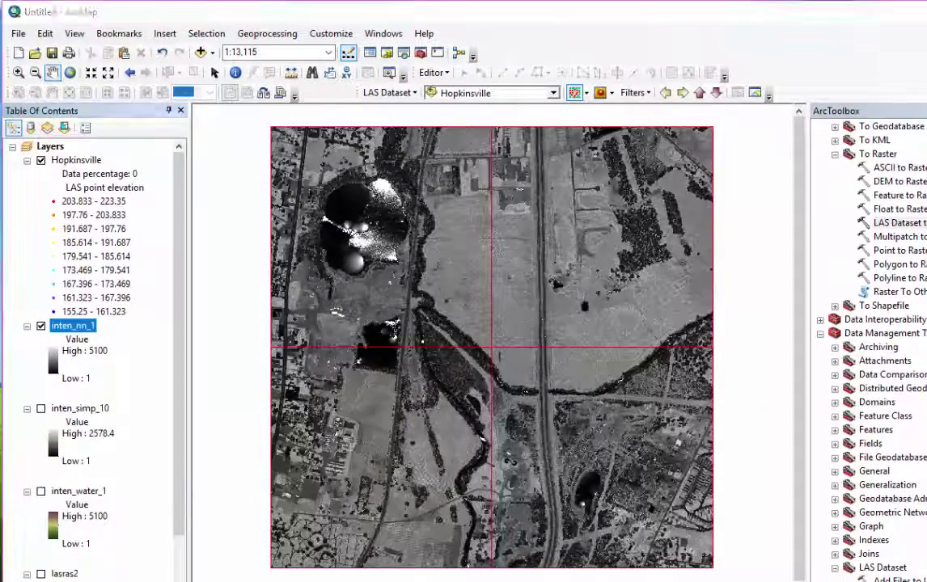
- Set inten_nn_1's NoData colour to red, confirming the water gaps are filled
right_click(75, 325)
click(149, 535)
click(722, 356)
click(727, 440)
click(783, 494)
click(655, 493)
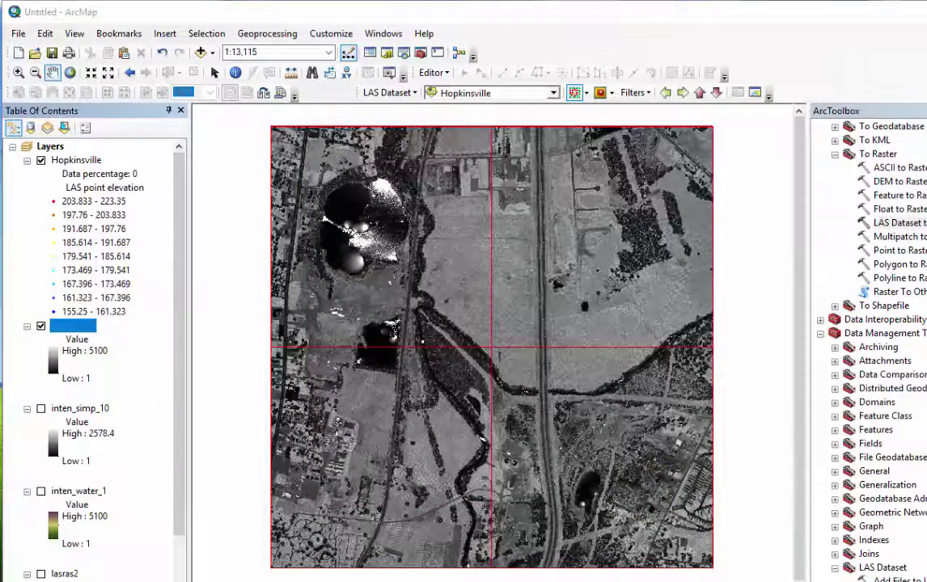